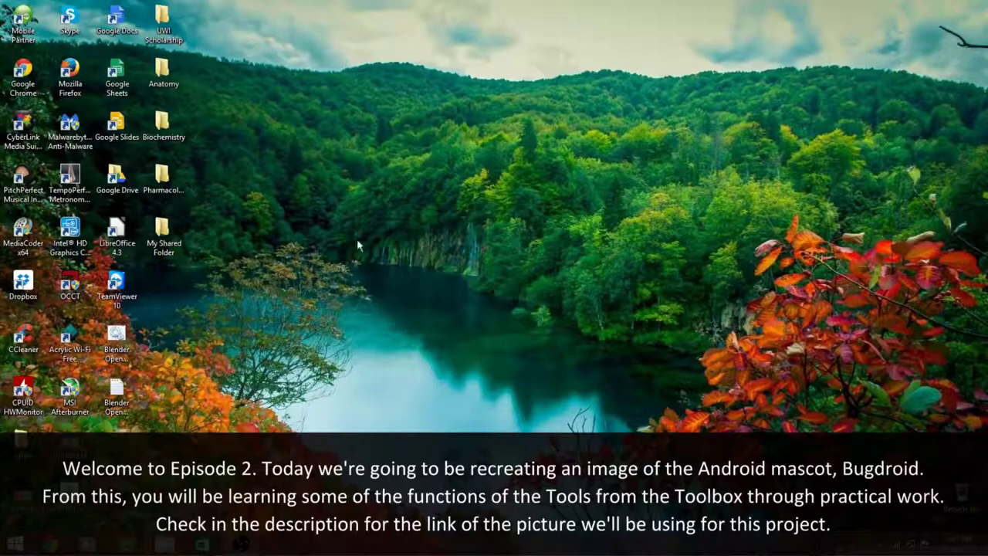
{"action": "double_click", "coordinate": [59, 87]}
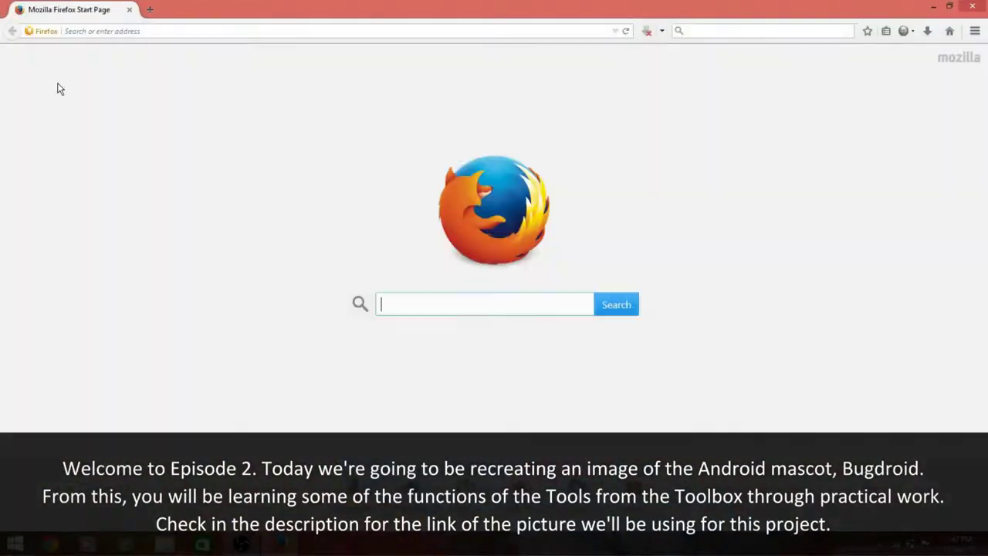
{"action": "left_click", "coordinate": [88, 32]}
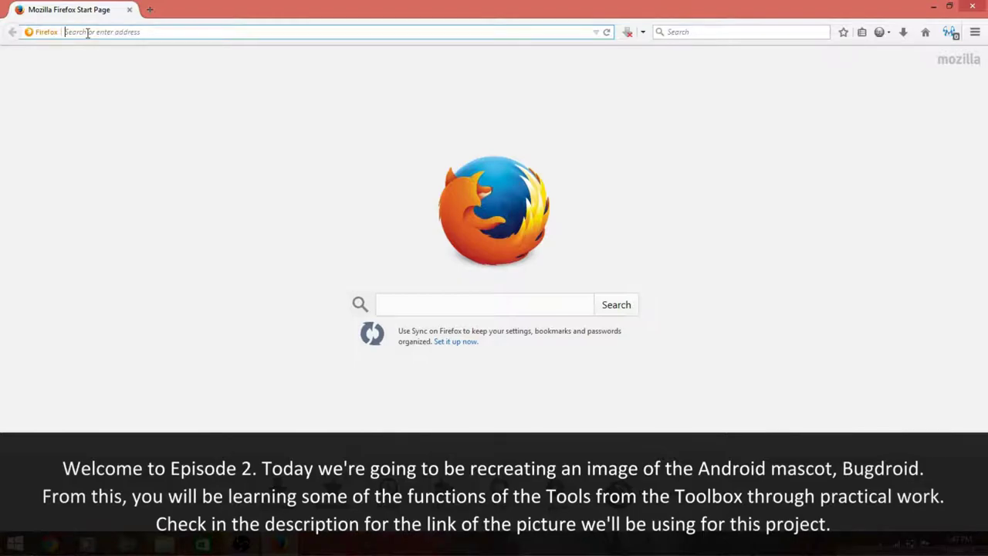
{"action": "type", "text": "www.the"}
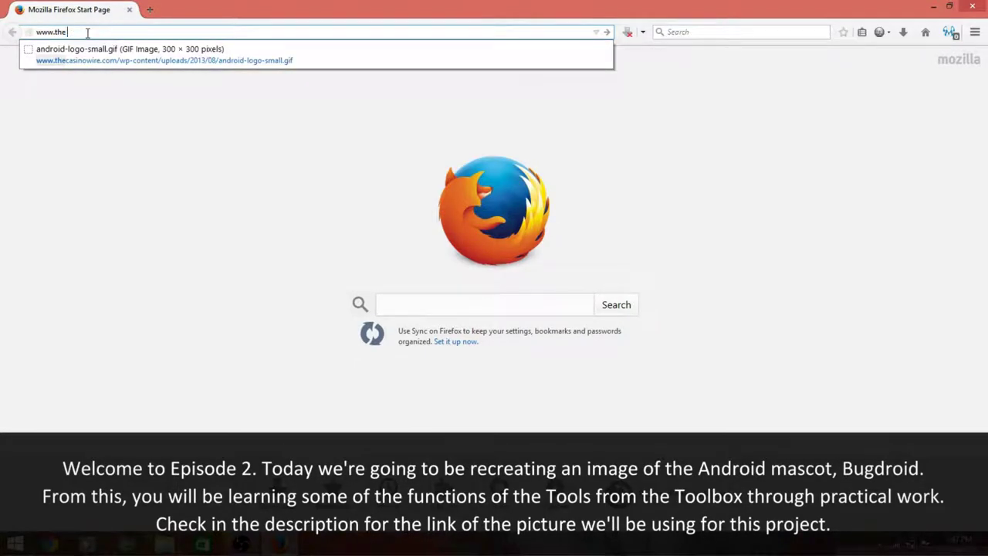
{"action": "type", "text": "casinow"}
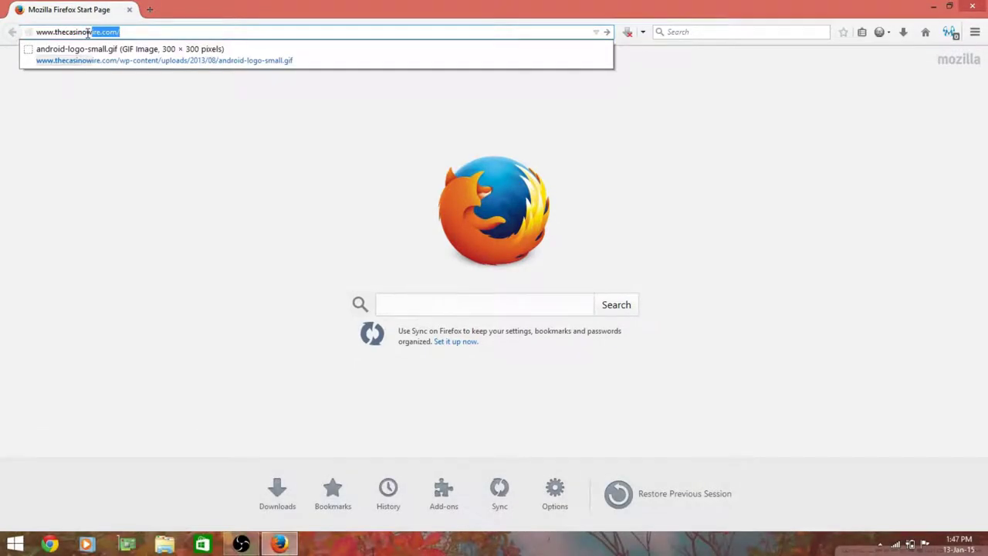
{"action": "type", "text": "ire.com/wp"}
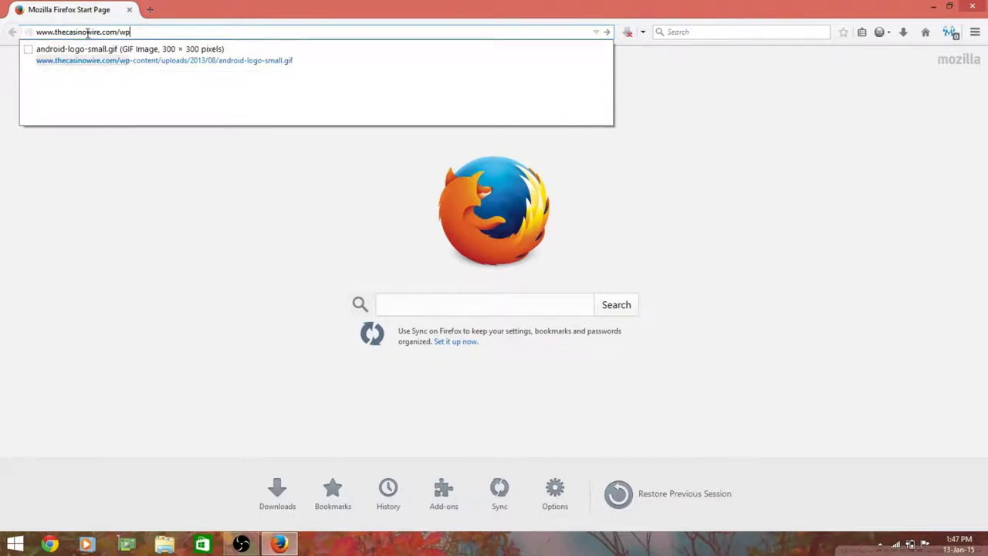
{"action": "type", "text": "-content"}
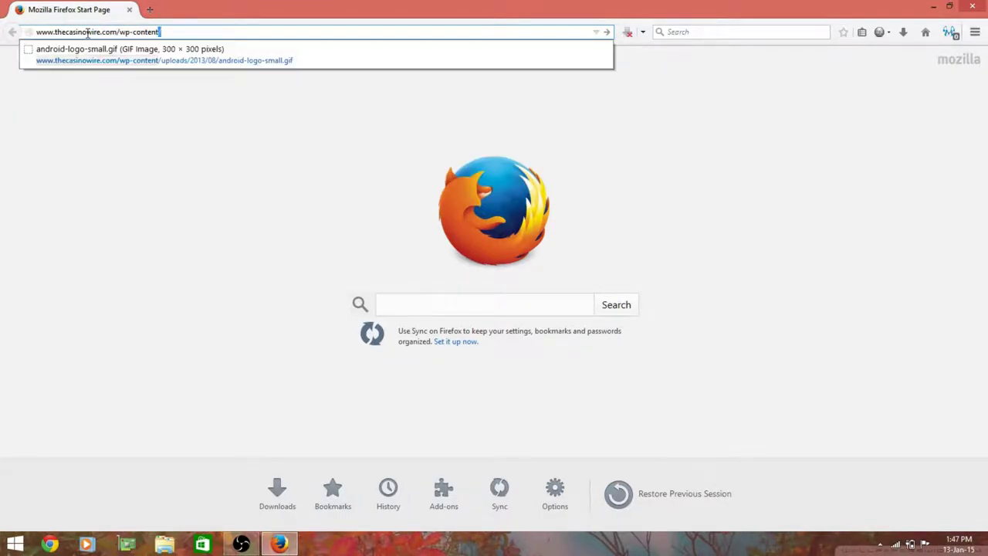
{"action": "type", "text": "/uploads/"}
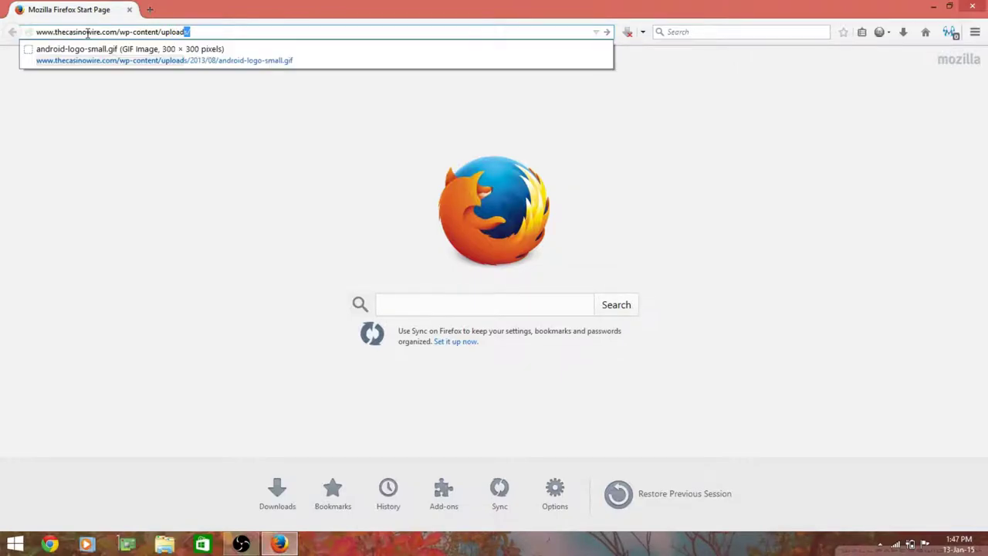
{"action": "key", "text": "BackSpace"}
{"action": "type", "text": "201"}
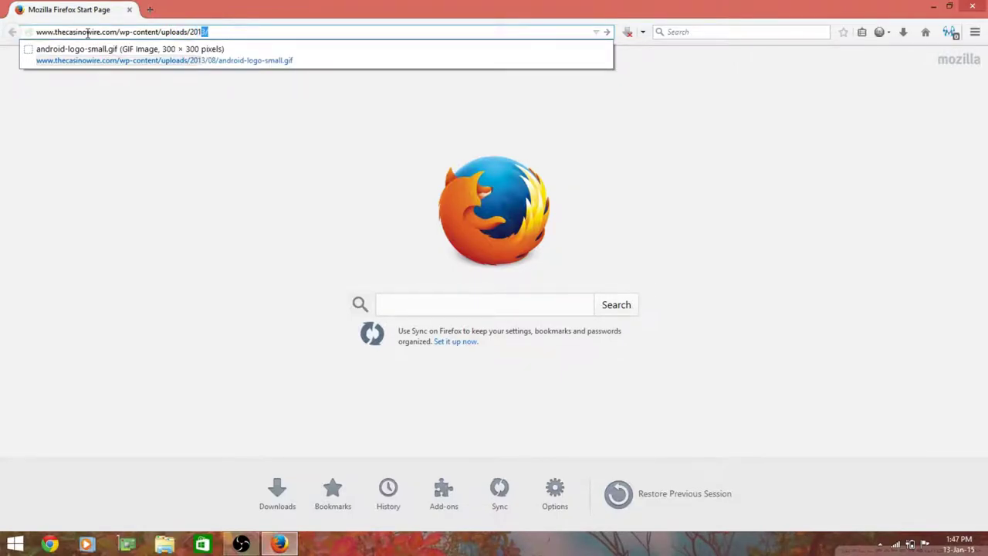
{"action": "type", "text": "3/08"}
{"action": "key", "text": "BackSpace"}
{"action": "type", "text": "/android"}
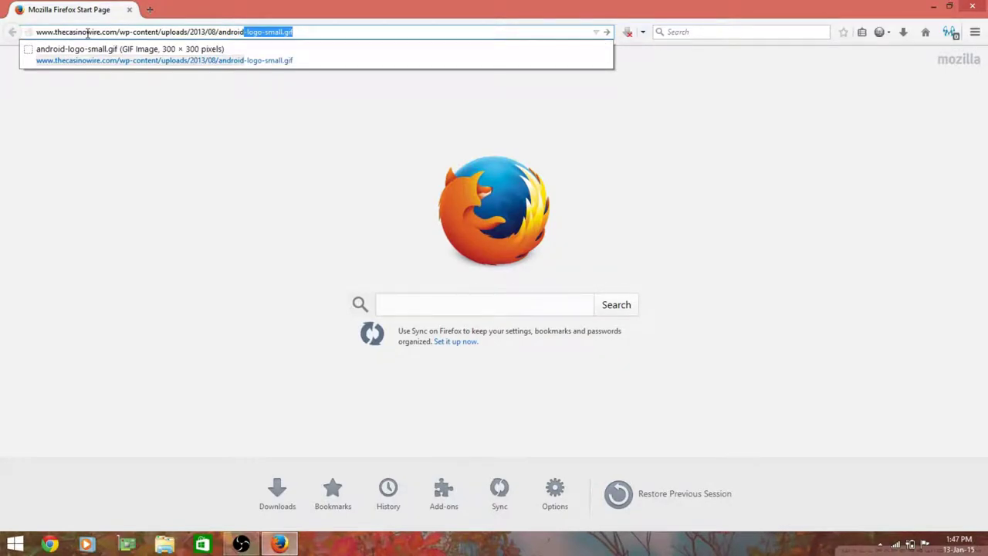
{"action": "type", "text": "-logo-"}
{"action": "type", "text": "small.gi"}
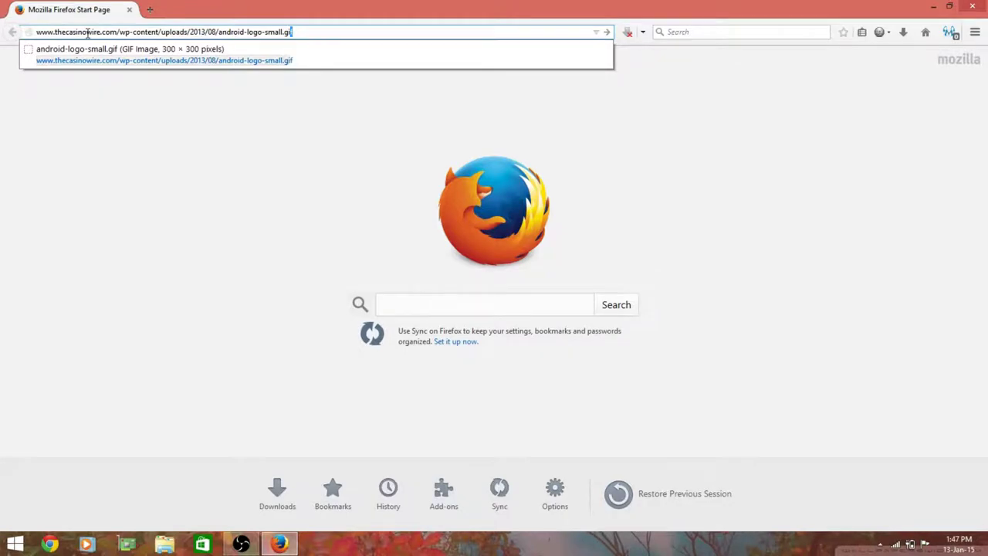
{"action": "type", "text": "f"}
{"action": "key", "text": "Return"}
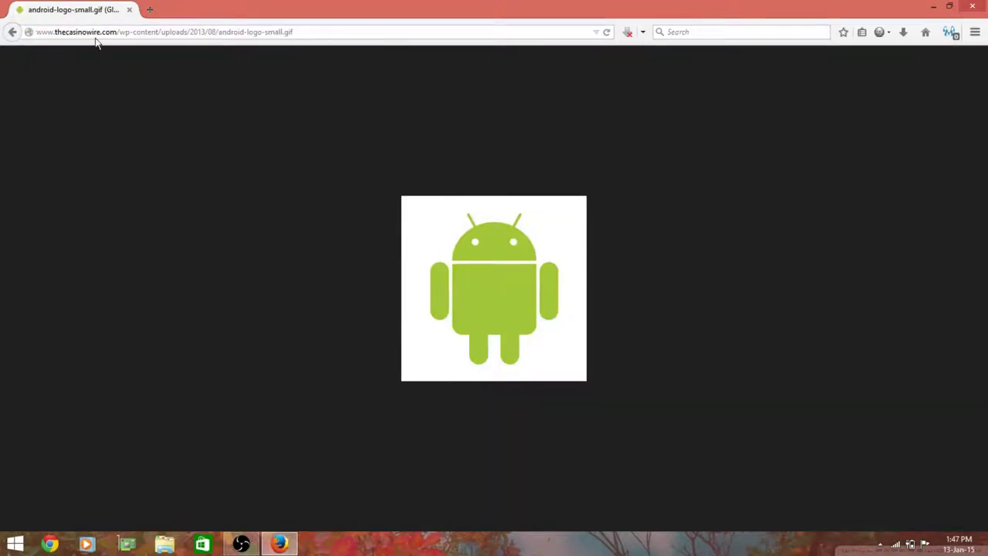
Step: Save the logo image to the Desktop as android-logo-small.gif, replacing the existing copy
{"action": "right_click", "coordinate": [490, 264]}
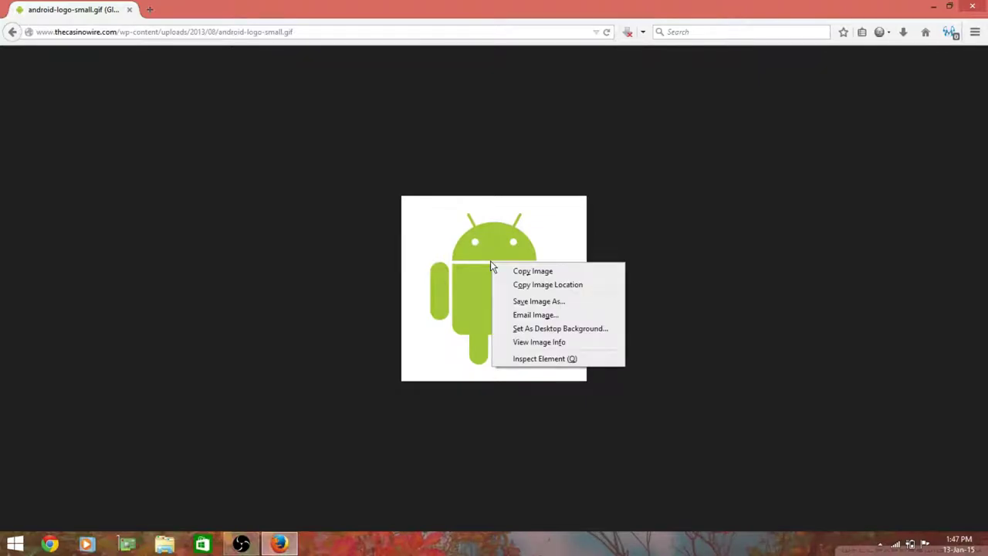
{"action": "left_click", "coordinate": [543, 302]}
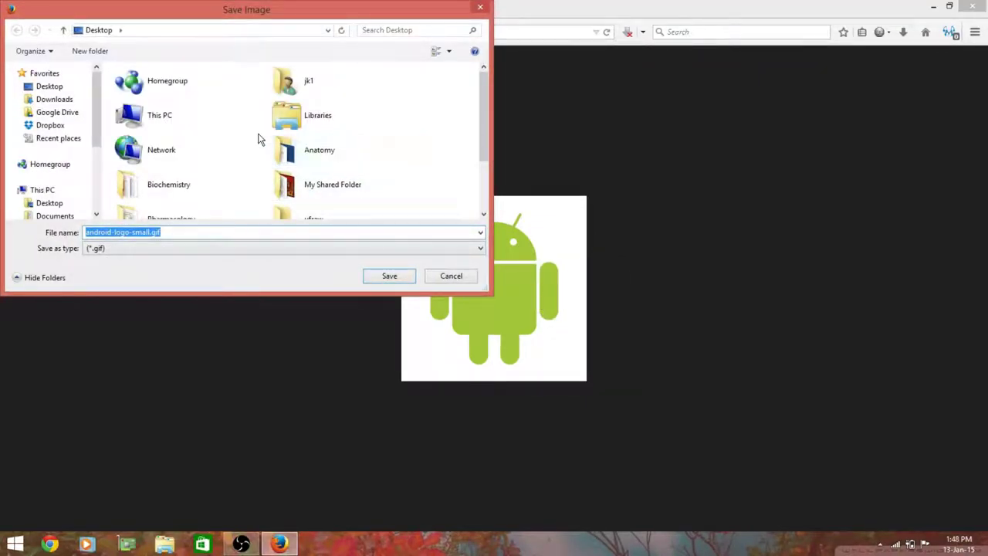
{"action": "left_click", "coordinate": [60, 91]}
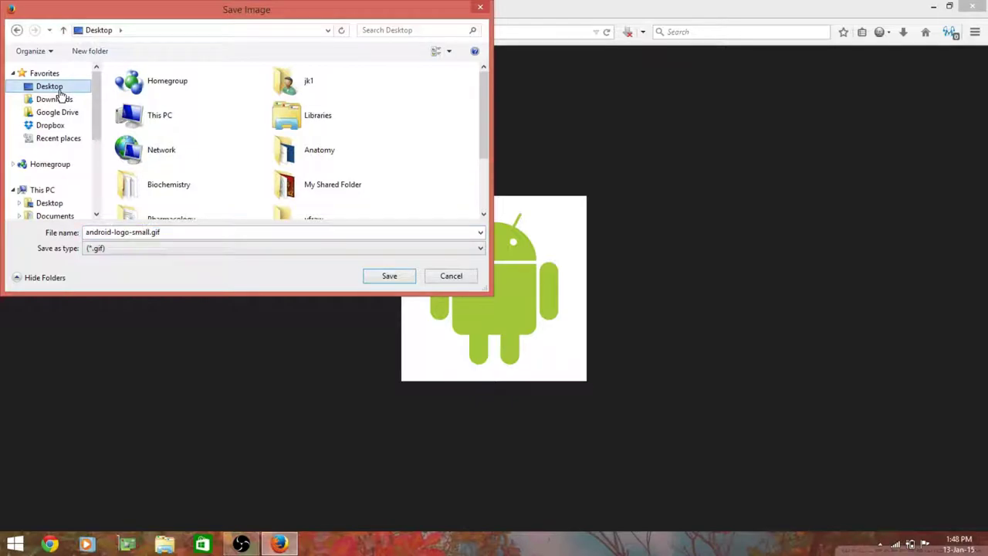
{"action": "left_click", "coordinate": [392, 279]}
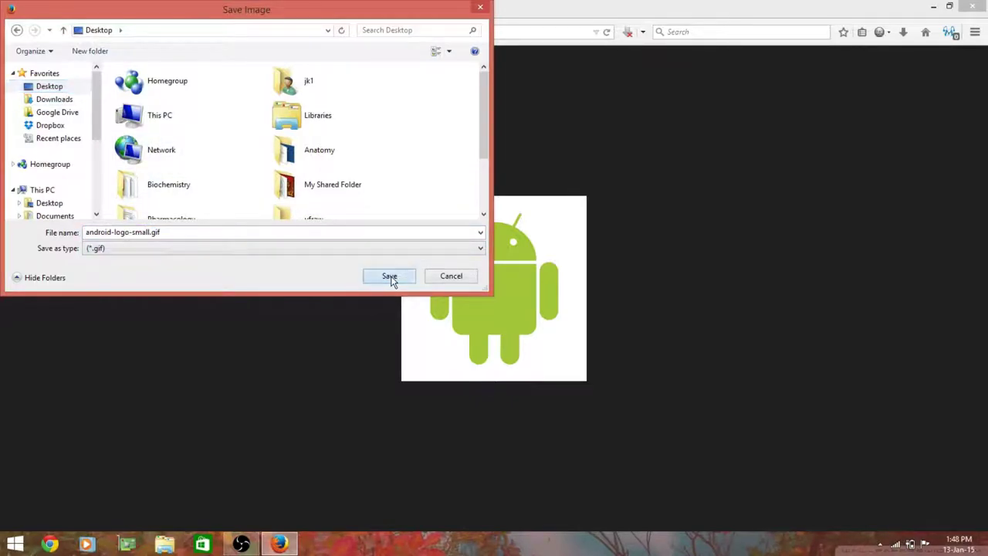
{"action": "left_click", "coordinate": [531, 276]}
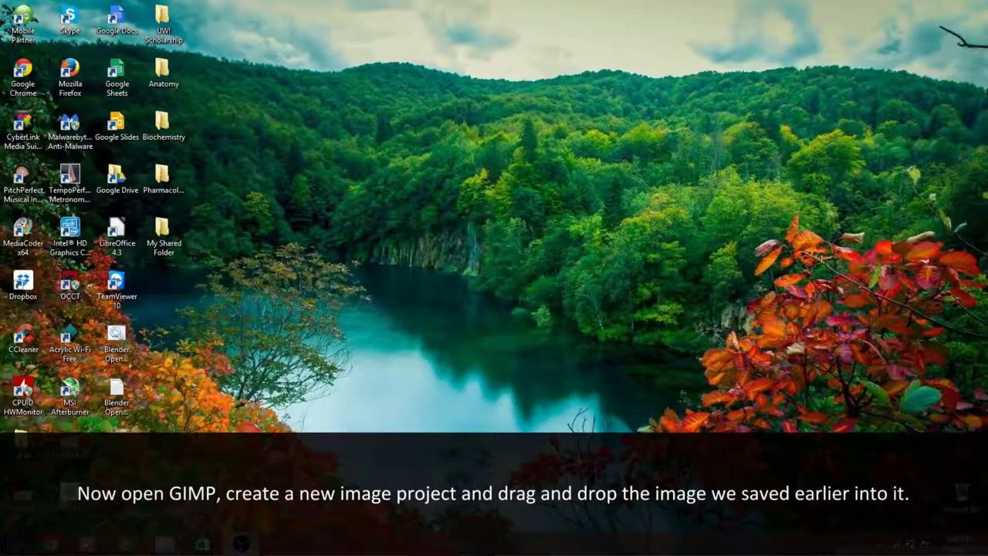
Step: Launch GIMP, create a 640×400 image, and drop android-logo-small.gif onto it as a layer
{"action": "left_click", "coordinate": [15, 544]}
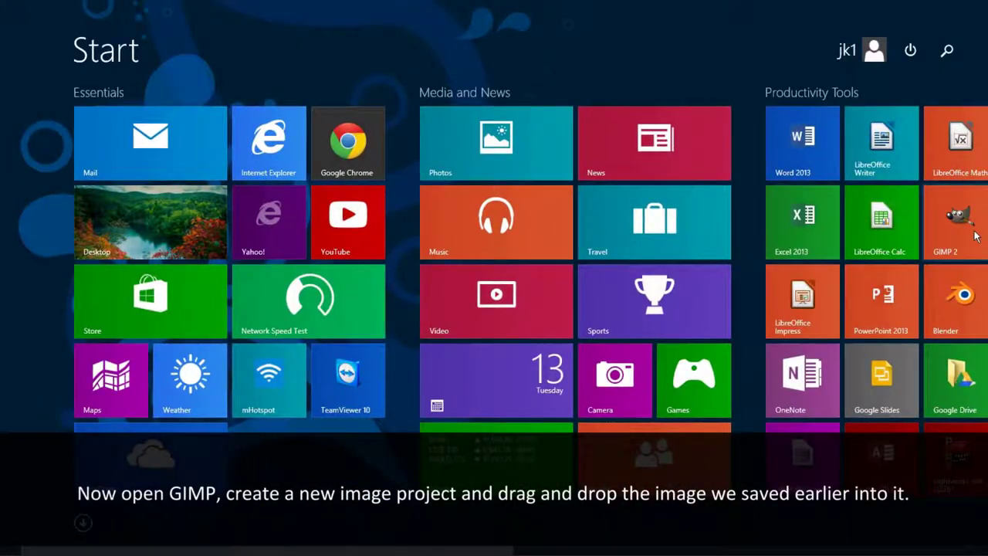
{"action": "left_click", "coordinate": [973, 233]}
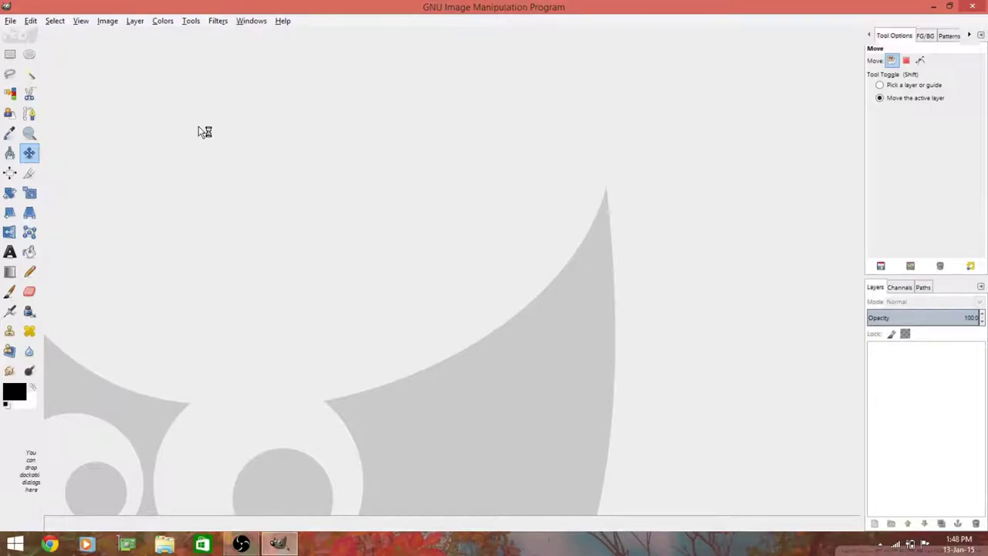
{"action": "left_click", "coordinate": [11, 21]}
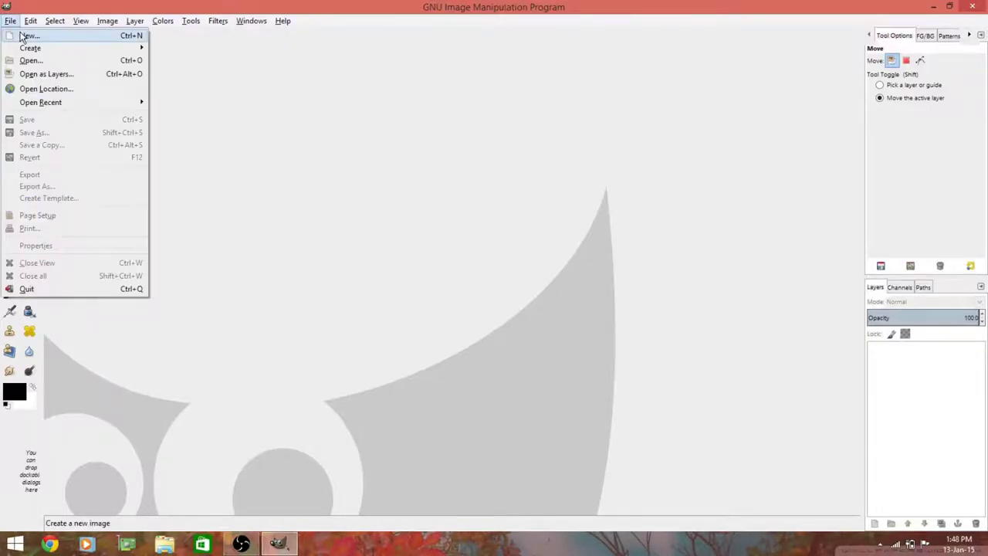
{"action": "left_click", "coordinate": [22, 36]}
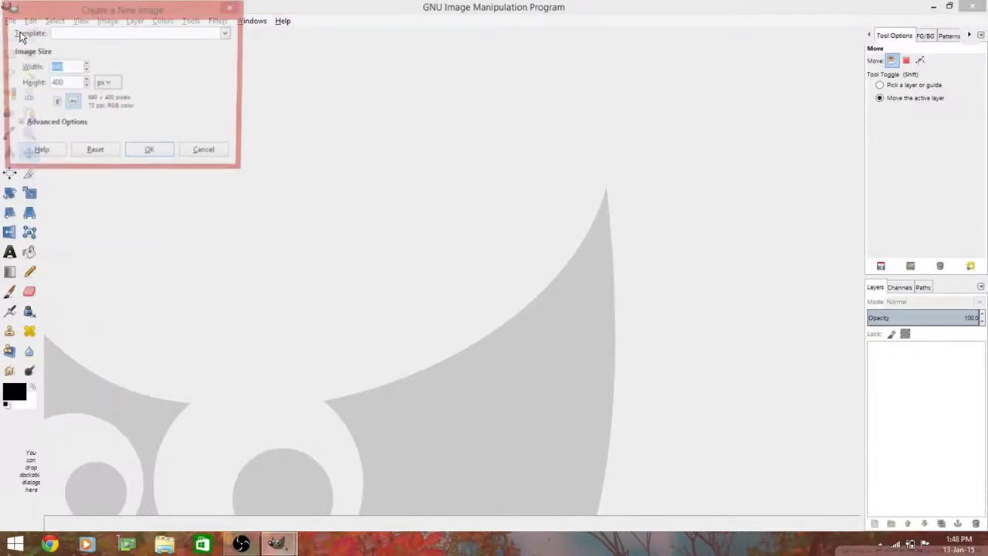
{"action": "left_click", "coordinate": [151, 153]}
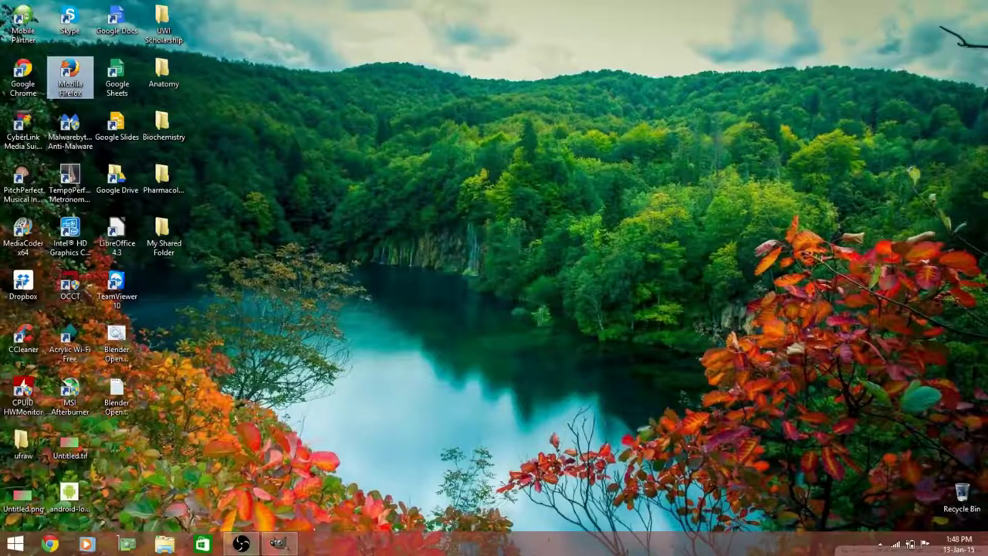
{"action": "mouse_move", "coordinate": [61, 495]}
{"action": "left_mouse_down"}
{"action": "mouse_move", "coordinate": [261, 477]}
{"action": "mouse_move", "coordinate": [362, 349]}
{"action": "left_mouse_up"}
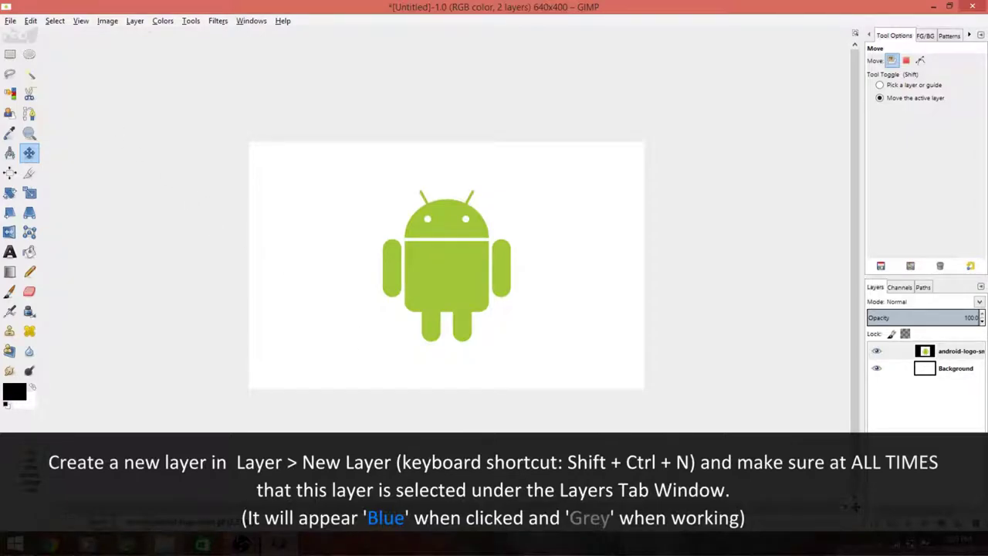
Step: Add a transparent layer named Layer above the logo layer and make it active
{"action": "key", "text": "alt+f"}
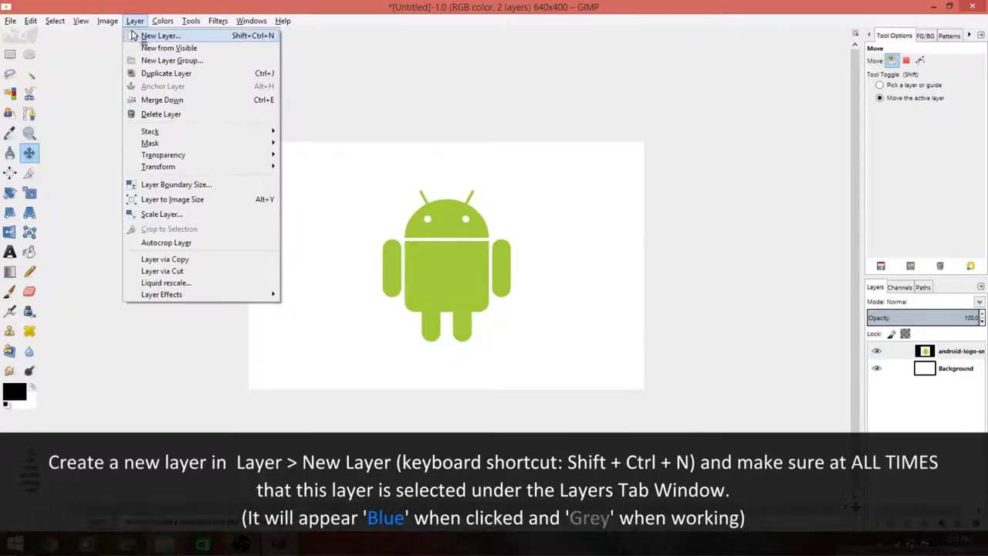
{"action": "left_click", "coordinate": [137, 37]}
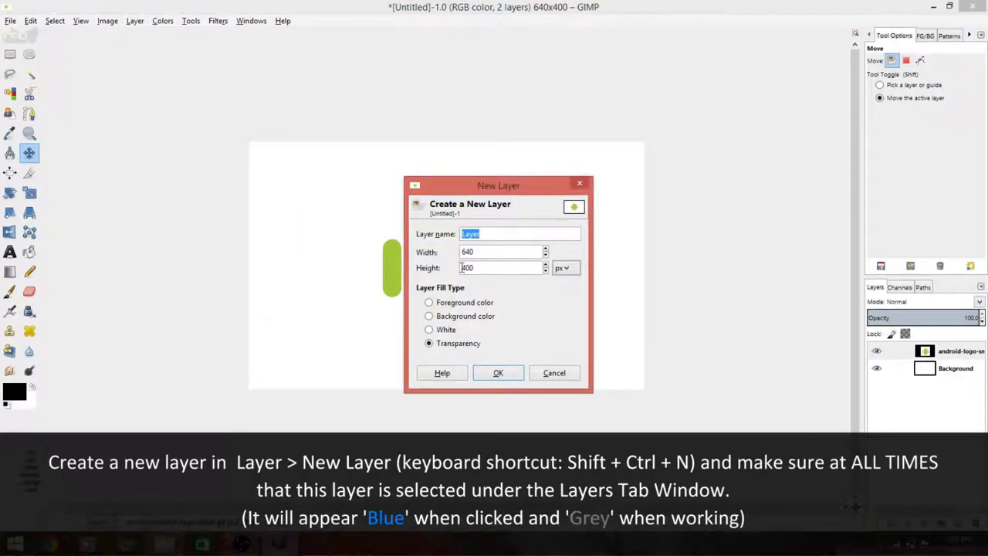
{"action": "left_click", "coordinate": [447, 348]}
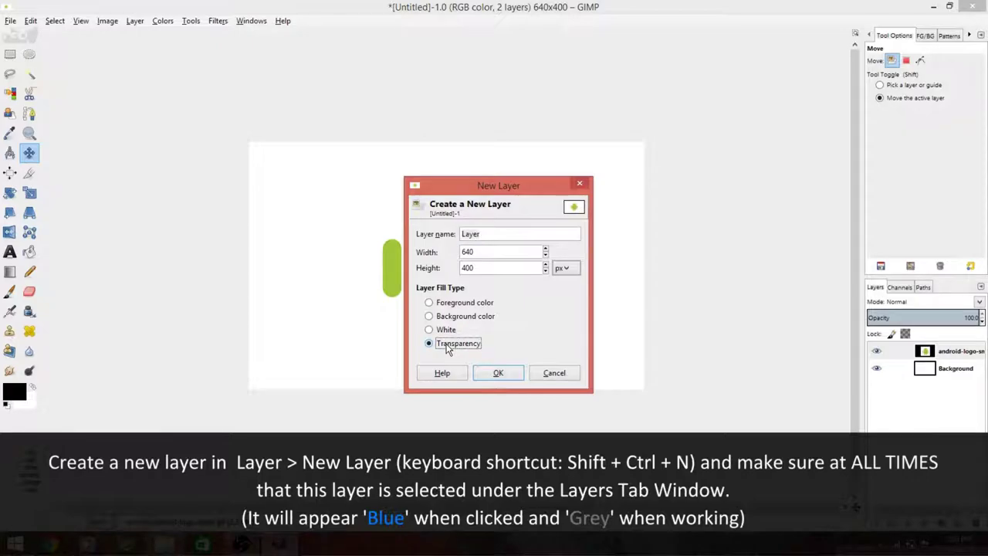
{"action": "left_click", "coordinate": [497, 373]}
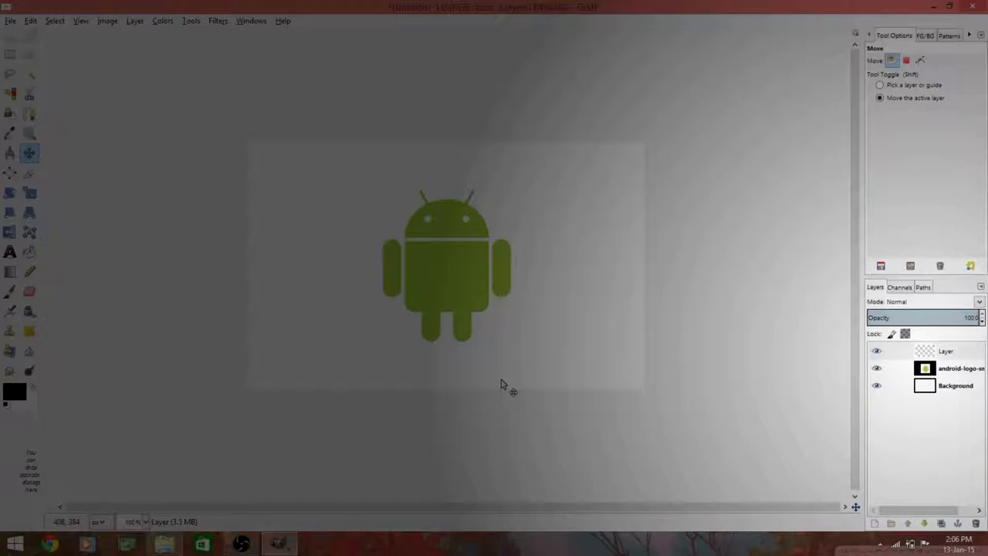
{"action": "left_click", "coordinate": [962, 358]}
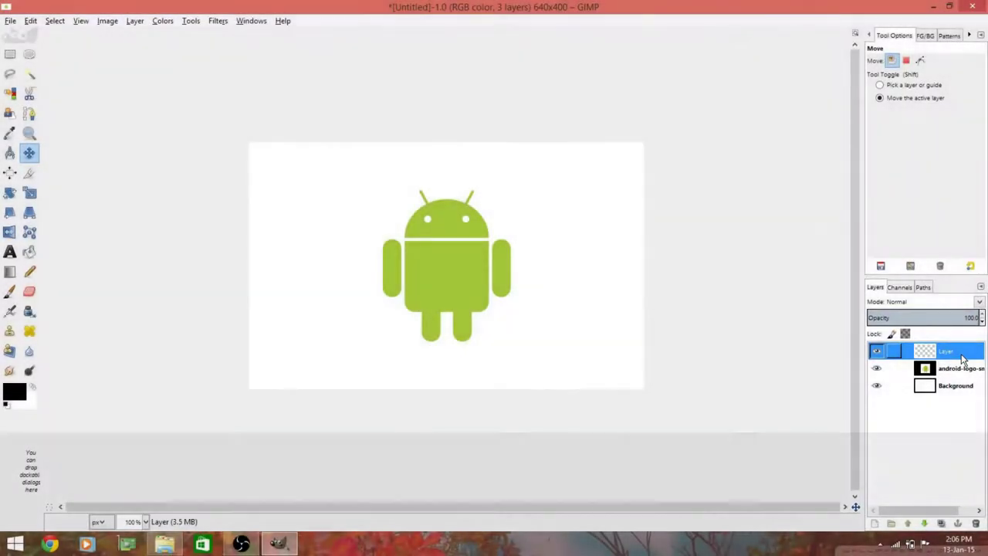
Step: Zoom in on the left arm and frame it with a 30×93 px rectangular selection
{"action": "left_click", "coordinate": [32, 136]}
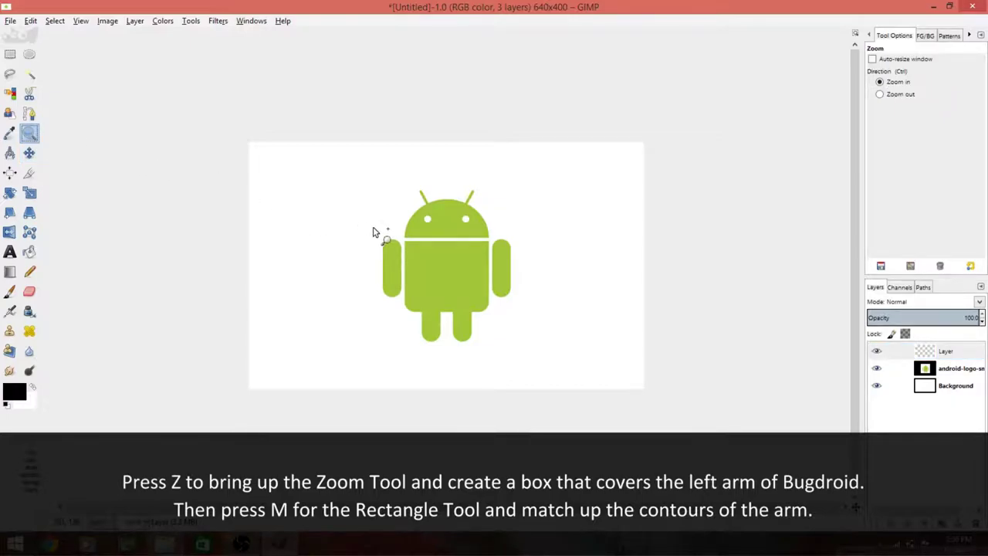
{"action": "mouse_move", "coordinate": [377, 230]}
{"action": "left_mouse_down"}
{"action": "mouse_move", "coordinate": [411, 283]}
{"action": "mouse_move", "coordinate": [407, 312]}
{"action": "left_mouse_up"}
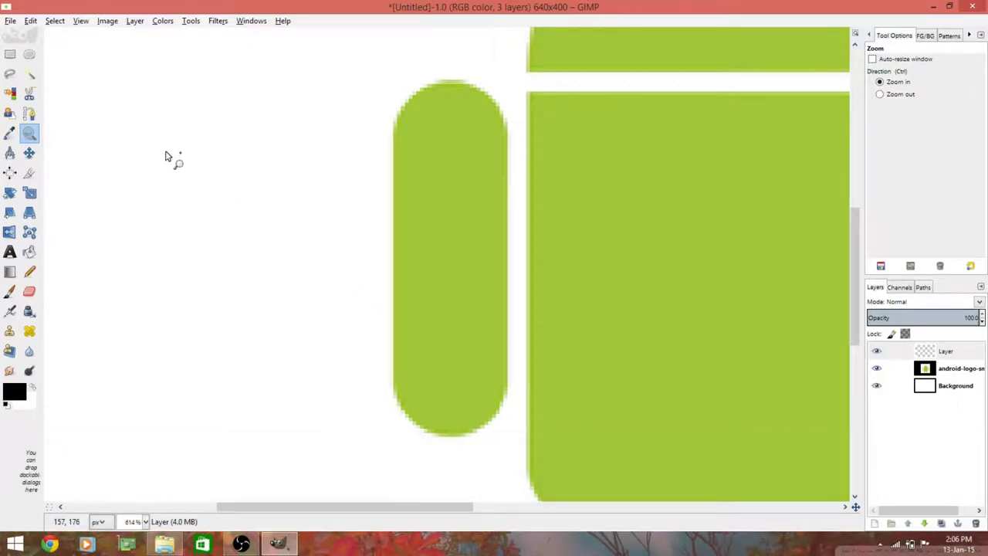
{"action": "left_click", "coordinate": [10, 54]}
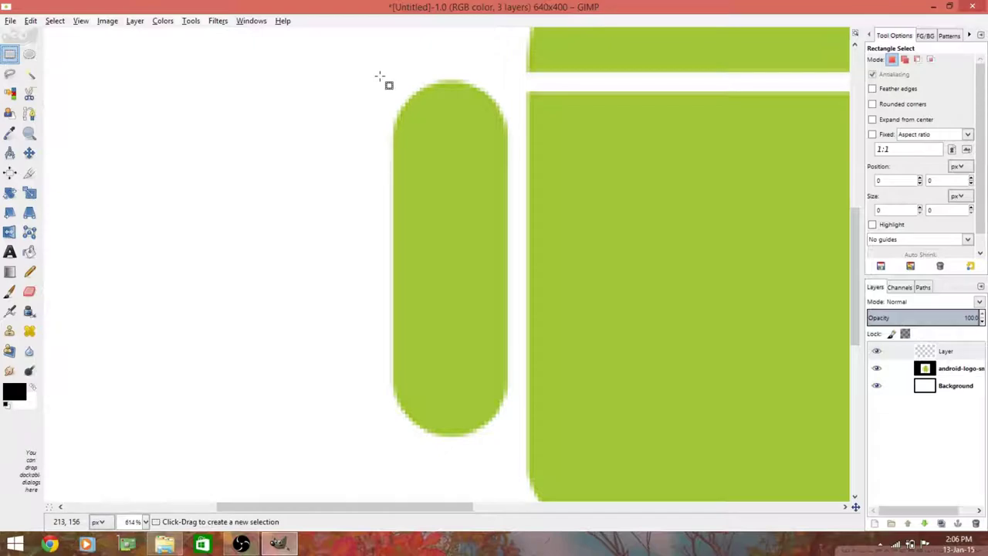
{"action": "left_click_drag", "start_coordinate": [380, 75], "coordinate": [514, 387]}
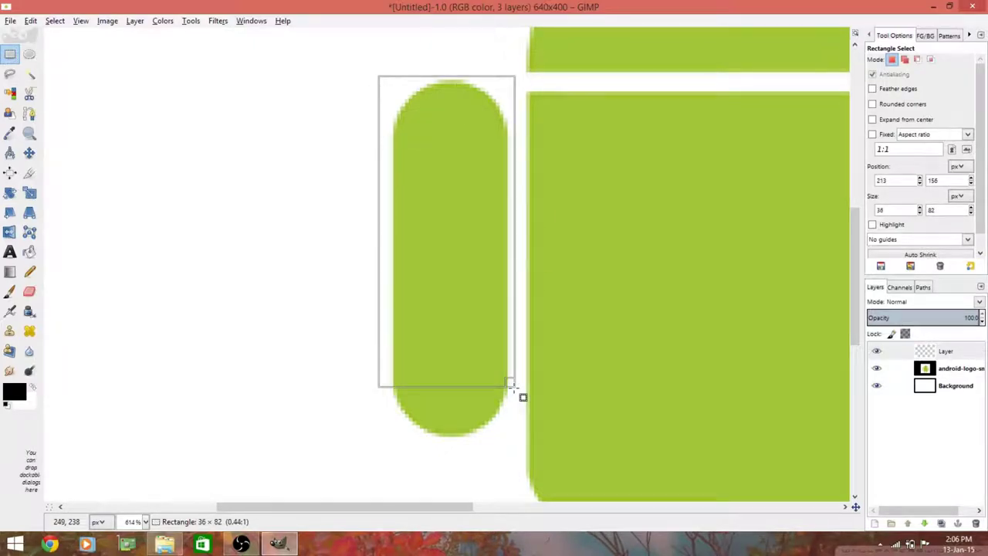
{"action": "mouse_move", "coordinate": [512, 390]}
{"action": "left_mouse_down"}
{"action": "mouse_move", "coordinate": [519, 445]}
{"action": "mouse_move", "coordinate": [501, 420]}
{"action": "left_mouse_up"}
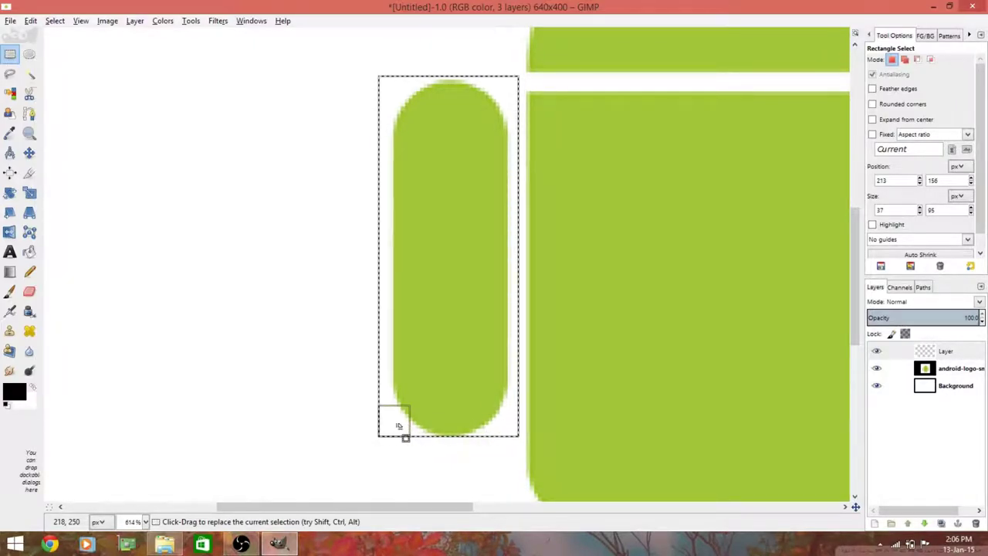
{"action": "left_click_drag", "start_coordinate": [398, 425], "coordinate": [411, 425]}
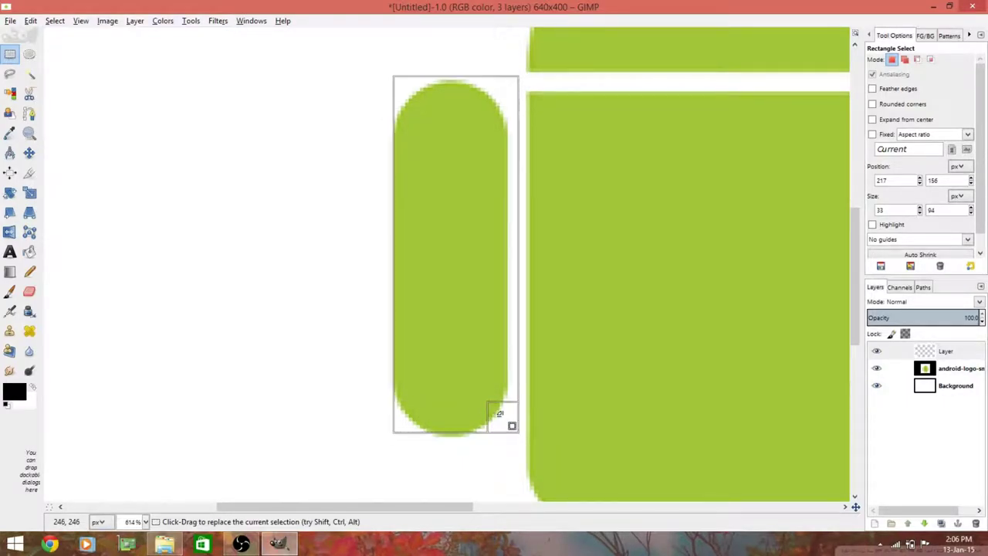
{"action": "left_click_drag", "start_coordinate": [500, 415], "coordinate": [488, 414]}
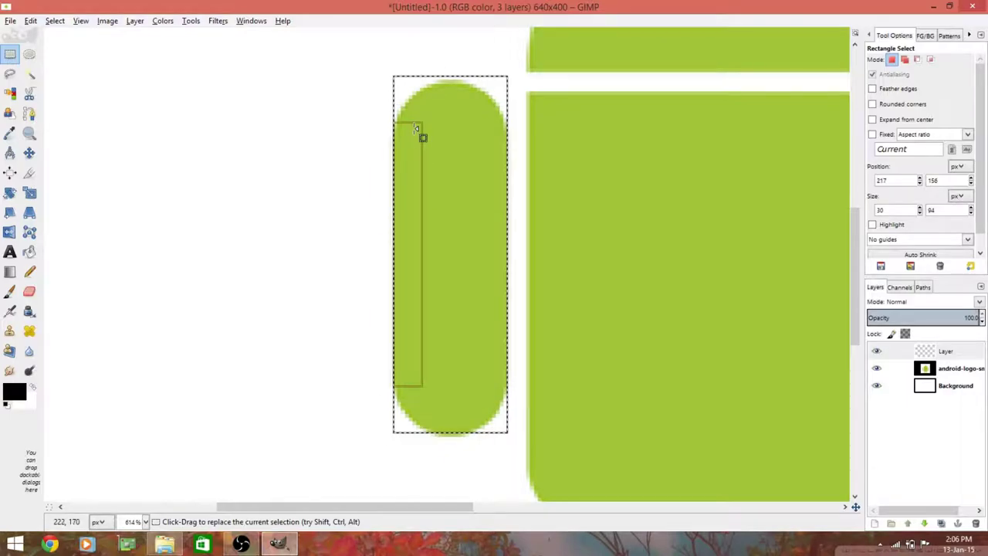
{"action": "left_click_drag", "start_coordinate": [410, 91], "coordinate": [405, 88]}
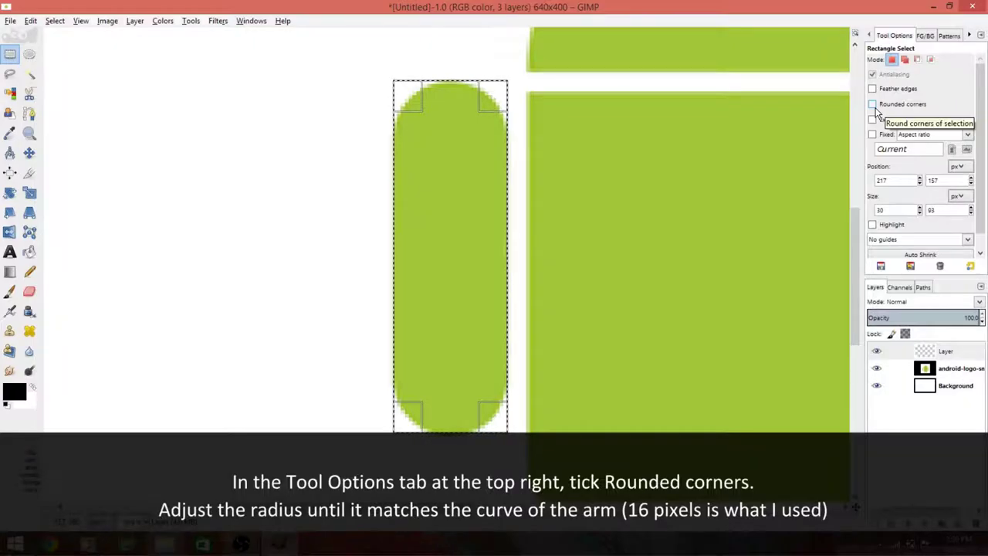
Step: Give the arm selection rounded corners with a 16 px radius
{"action": "left_click", "coordinate": [873, 106]}
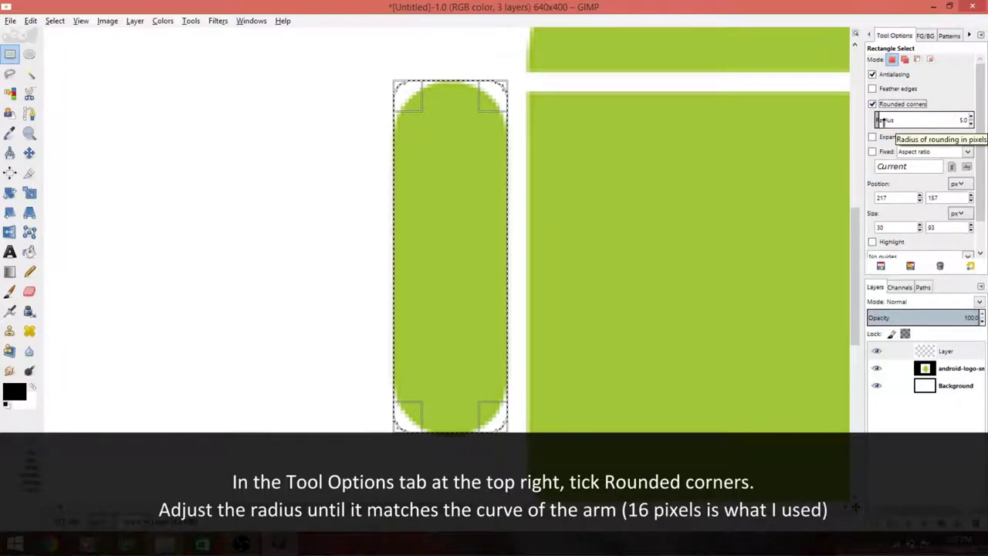
{"action": "left_click_drag", "start_coordinate": [884, 122], "coordinate": [960, 119]}
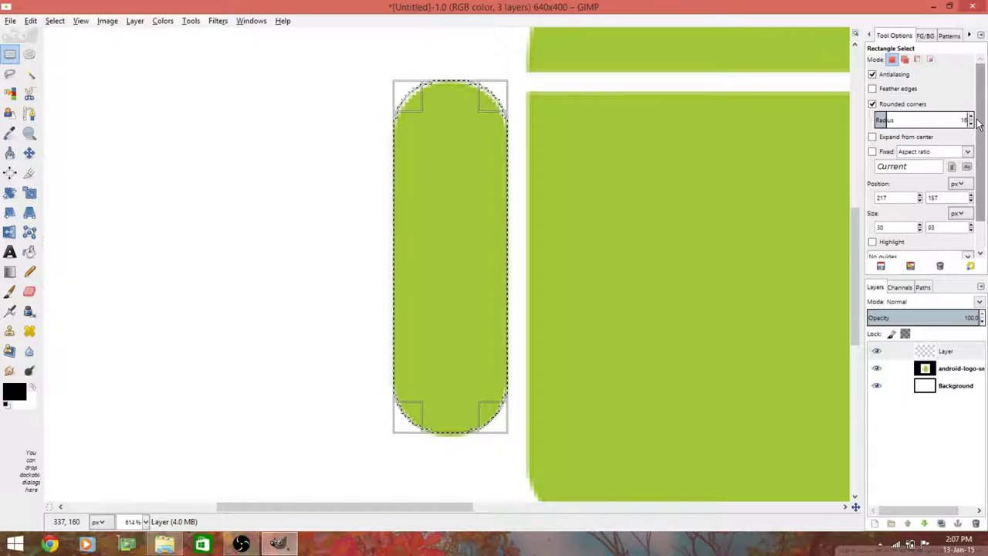
{"action": "key", "text": "Return"}
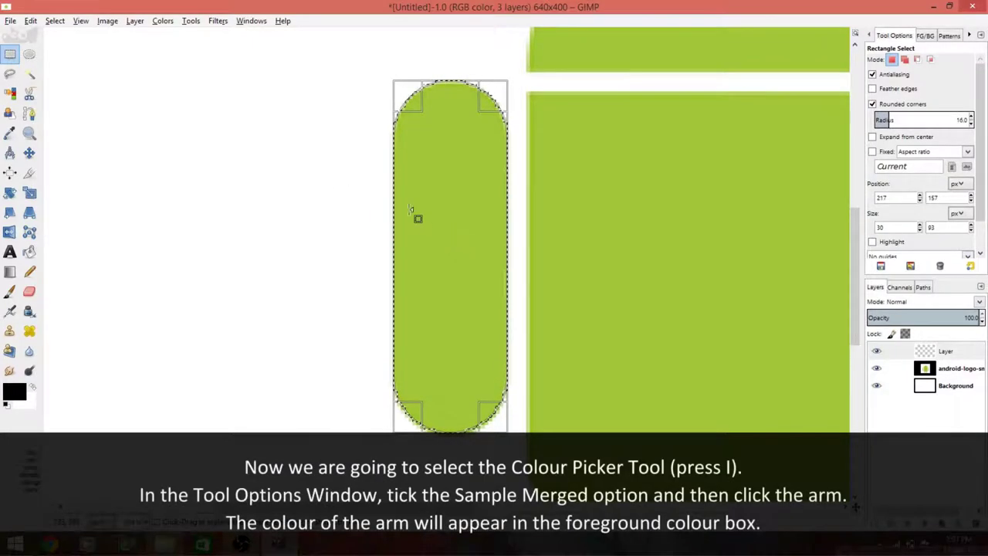
Step: Sample the arm's green from the merged image as the foreground colour
{"action": "left_click", "coordinate": [11, 136]}
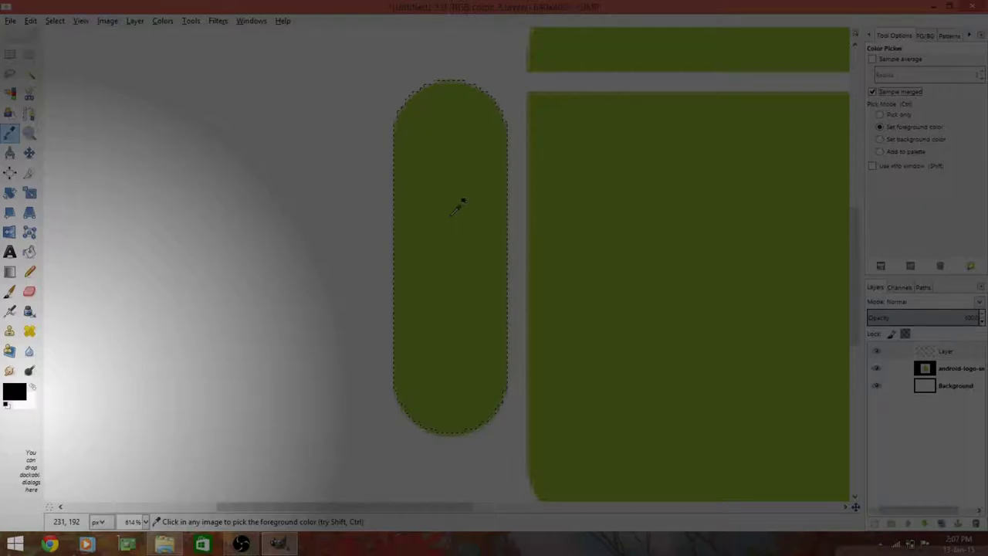
{"action": "left_click", "coordinate": [452, 213]}
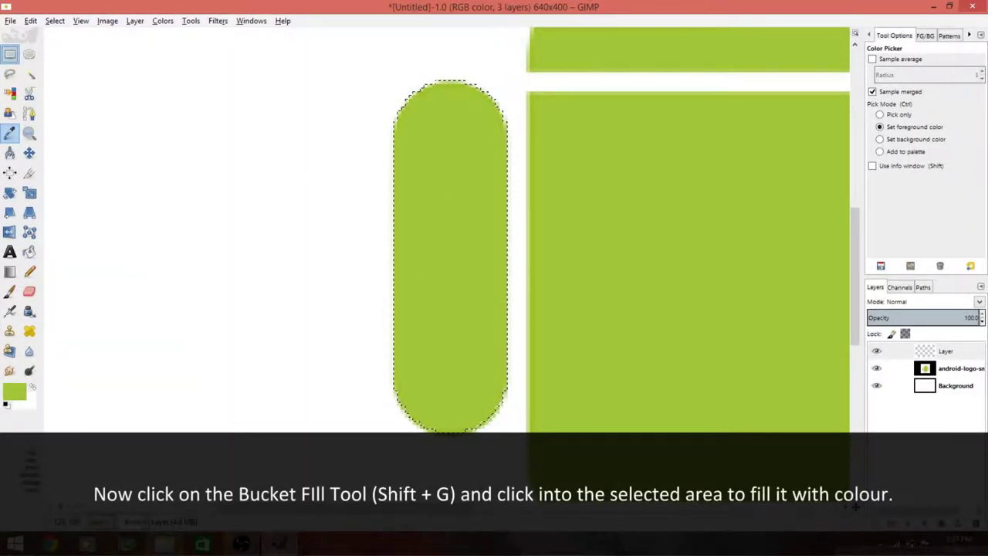
Step: Bucket-fill the arm selection green, hiding and showing the logo layer to check it
{"action": "left_click", "coordinate": [9, 54]}
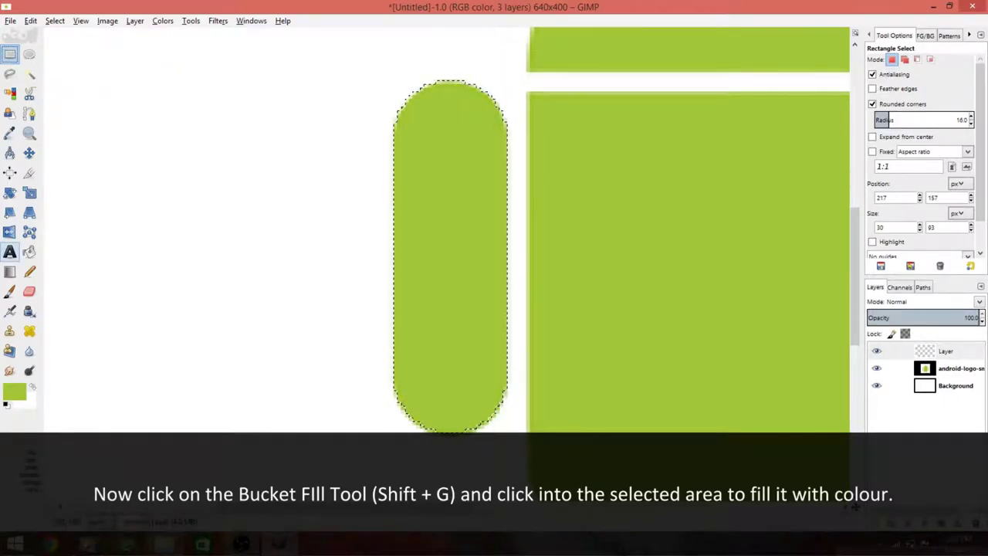
{"action": "left_click", "coordinate": [29, 251]}
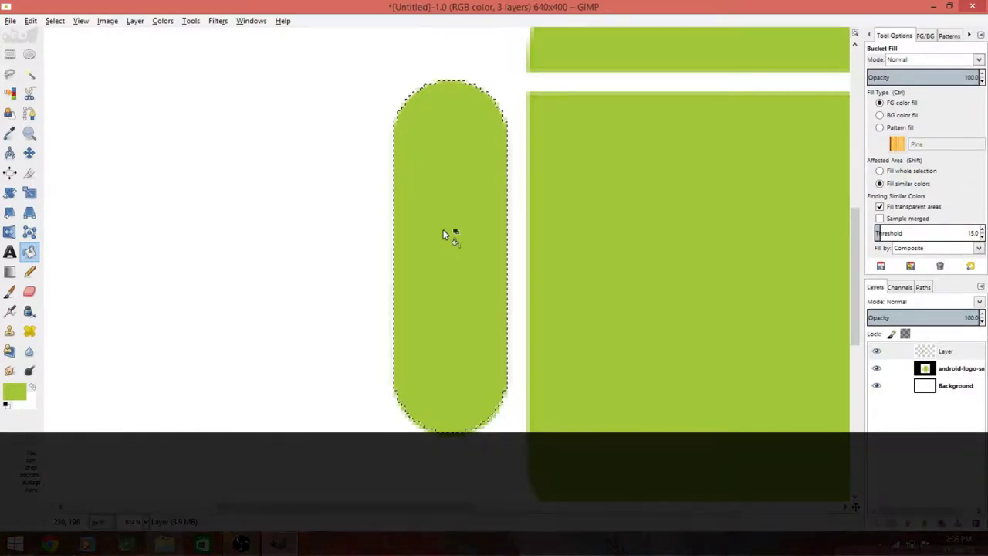
{"action": "left_click", "coordinate": [877, 369]}
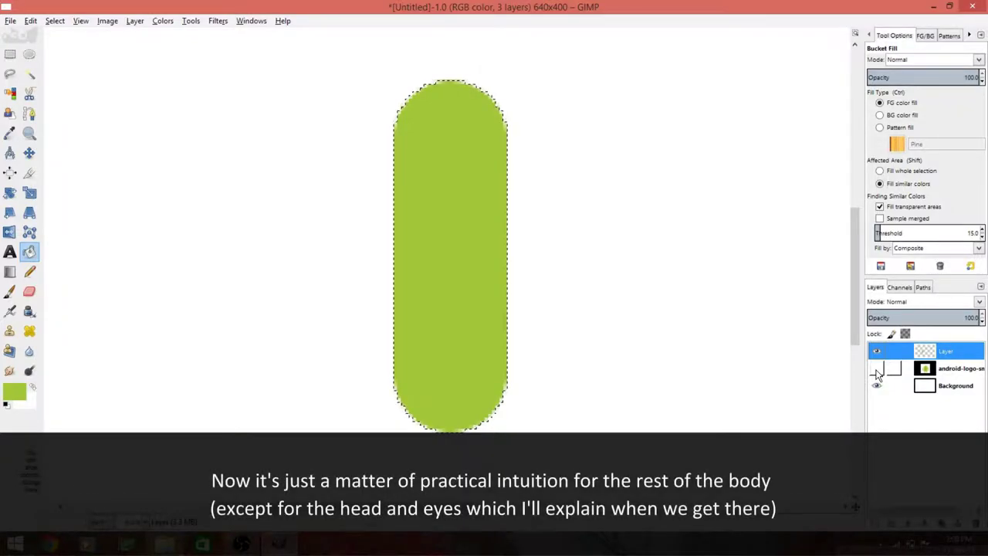
{"action": "left_click", "coordinate": [876, 371]}
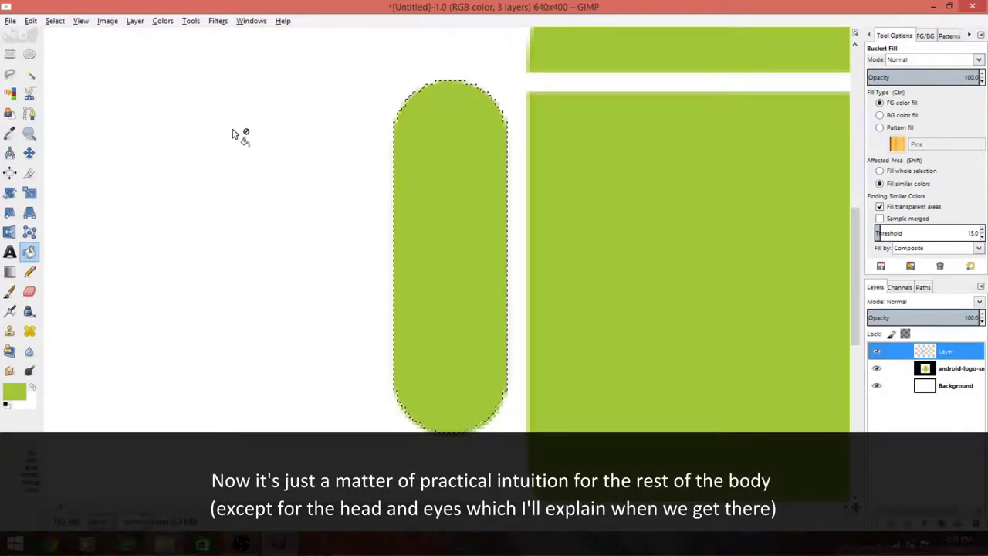
{"action": "scroll", "coordinate": [209, 219], "scroll_direction": "down", "scroll_amount": 3}
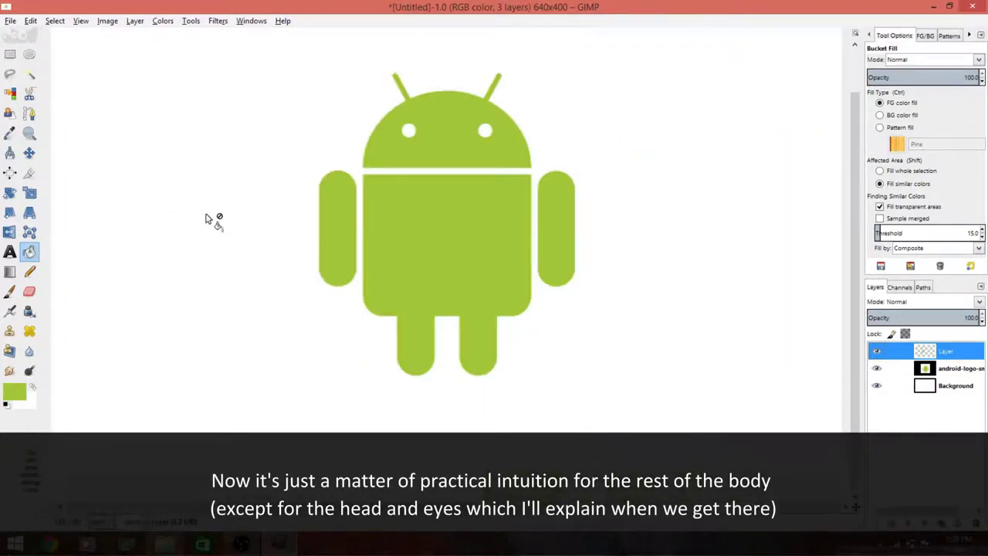
{"action": "scroll", "coordinate": [209, 219], "scroll_direction": "down", "scroll_amount": 2}
{"action": "scroll", "coordinate": [209, 219], "scroll_direction": "up", "scroll_amount": 2}
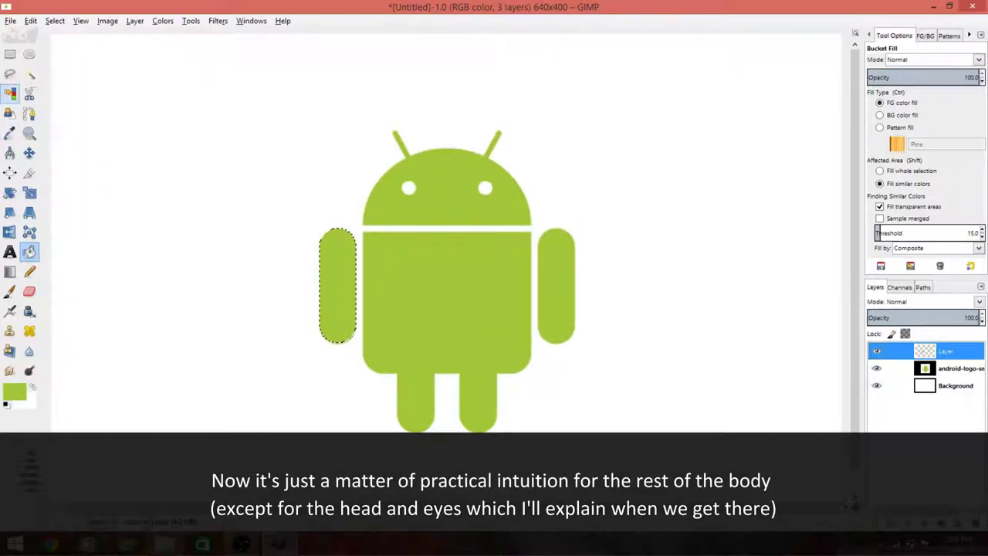
Step: Zoom in on the robot's body
{"action": "left_click", "coordinate": [28, 134]}
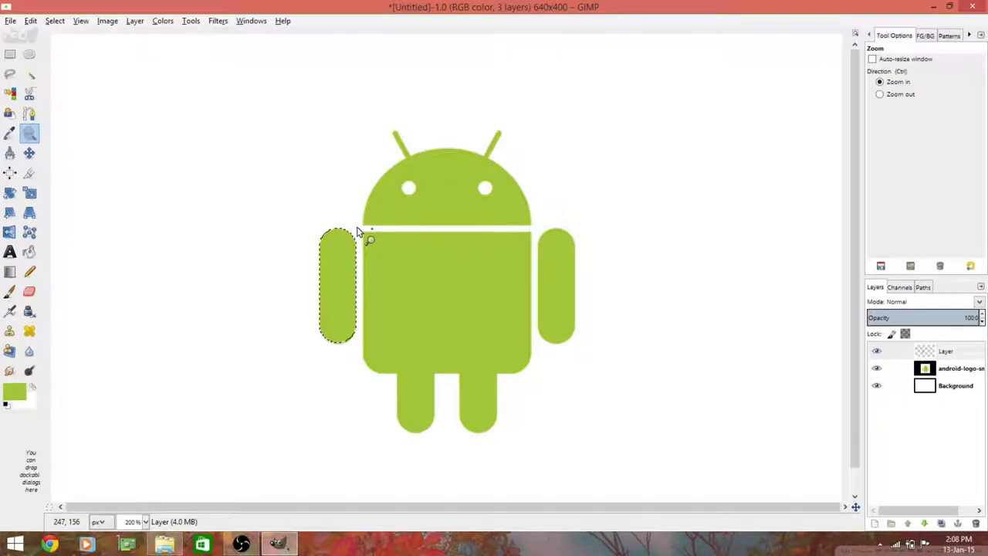
{"action": "left_click_drag", "start_coordinate": [465, 261], "coordinate": [536, 384]}
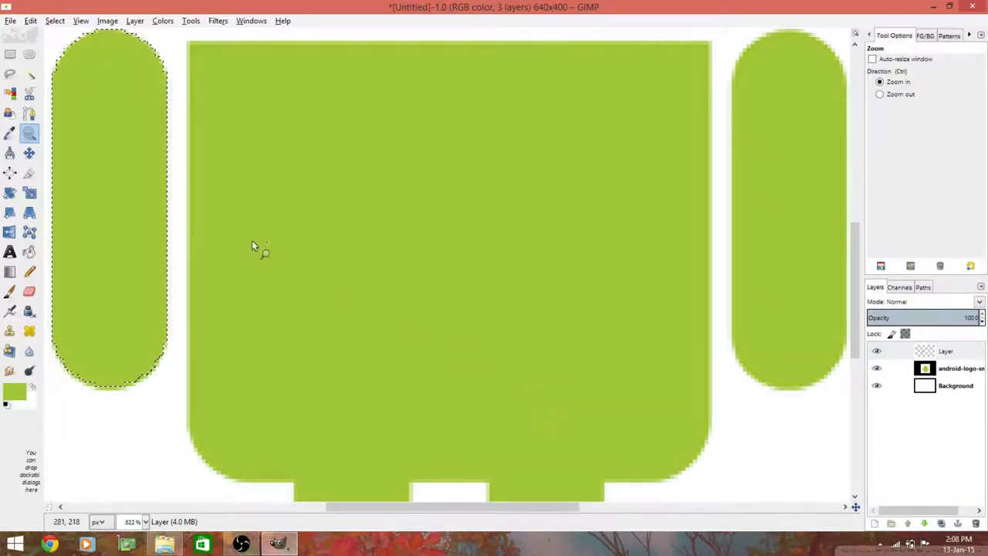
{"action": "left_click", "coordinate": [10, 54]}
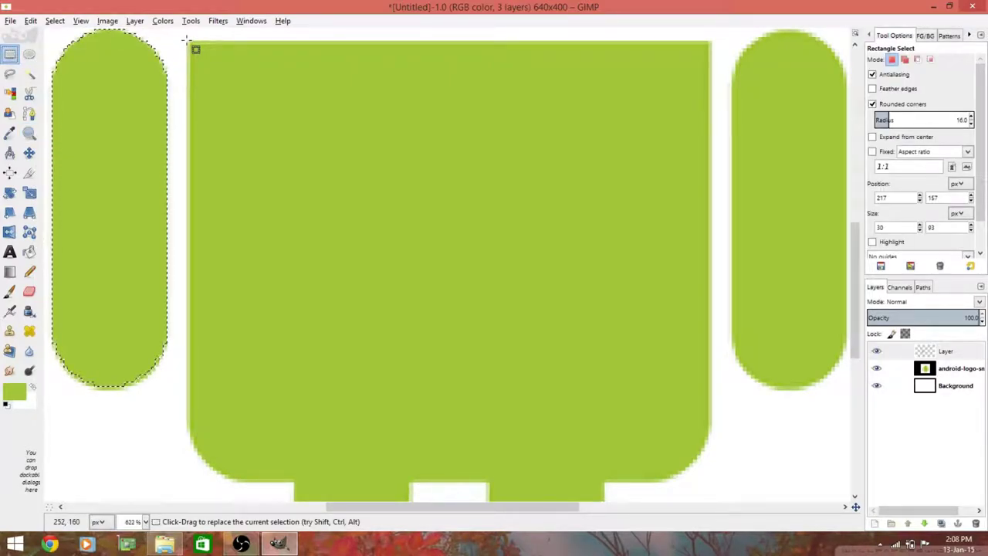
Step: Select the robot's upper torso with a sharp-cornered 137×102 px rectangle
{"action": "mouse_move", "coordinate": [186, 43]}
{"action": "left_mouse_down"}
{"action": "mouse_move", "coordinate": [727, 286]}
{"action": "mouse_move", "coordinate": [711, 354]}
{"action": "left_mouse_up"}
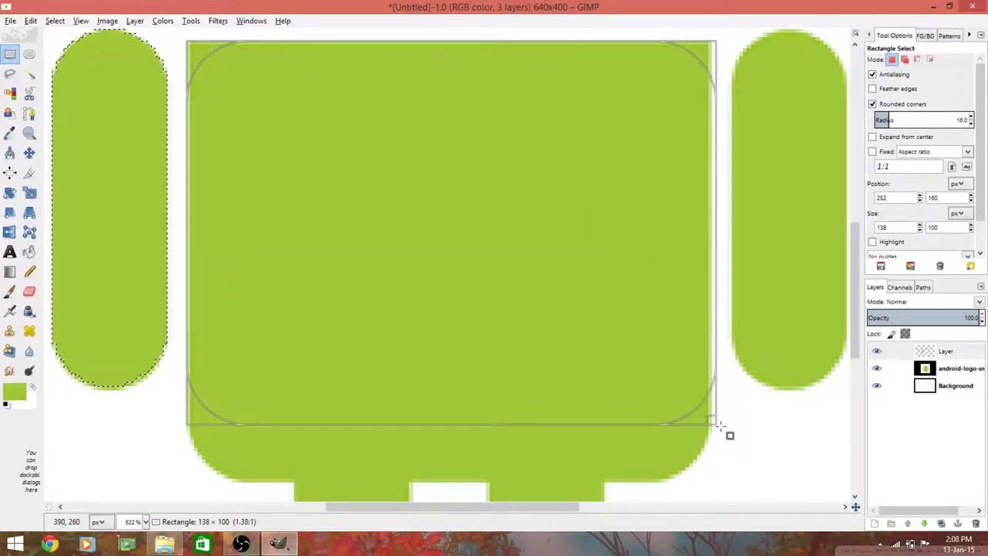
{"action": "mouse_move", "coordinate": [711, 353]}
{"action": "left_mouse_down"}
{"action": "mouse_move", "coordinate": [718, 453]}
{"action": "mouse_move", "coordinate": [719, 441]}
{"action": "left_mouse_up"}
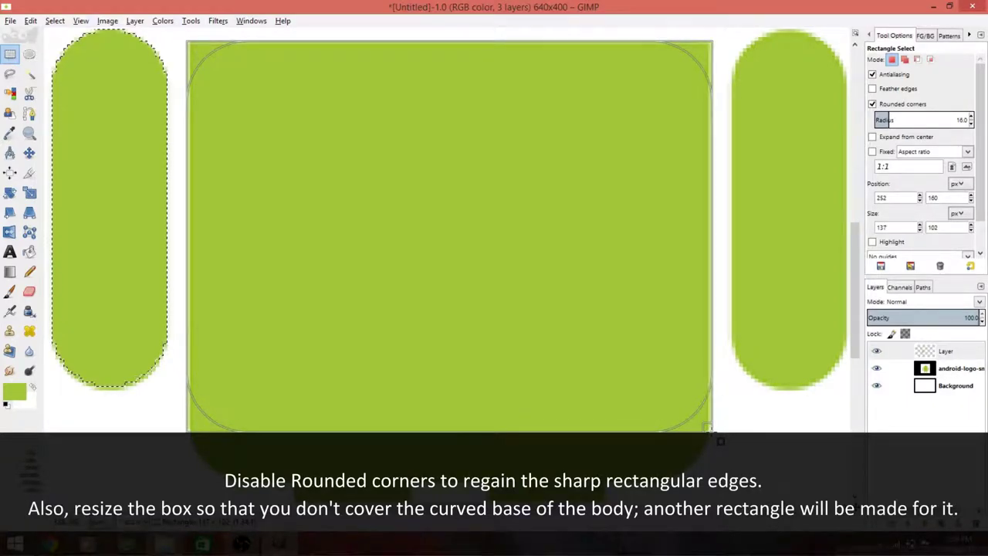
{"action": "left_click_drag", "start_coordinate": [720, 440], "coordinate": [719, 441]}
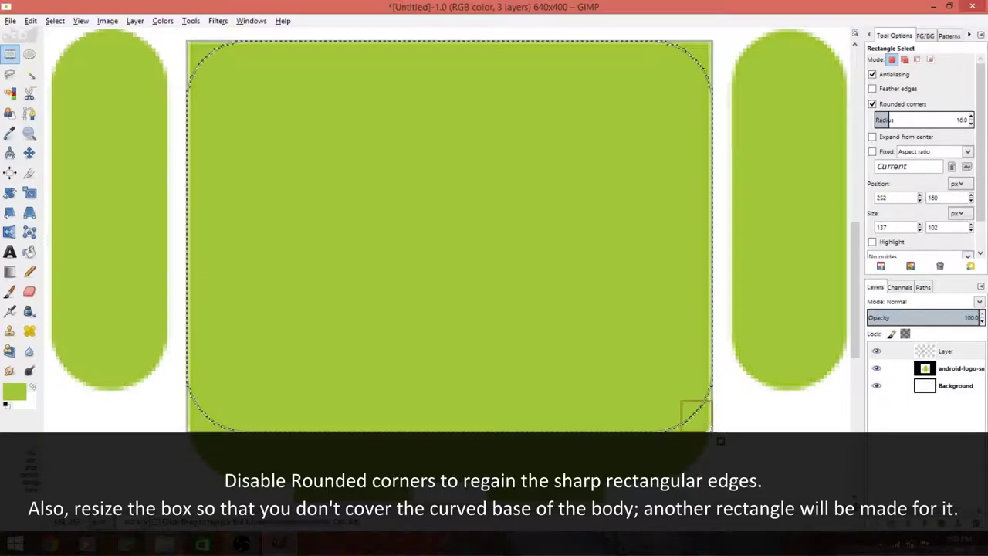
{"action": "left_click", "coordinate": [873, 104]}
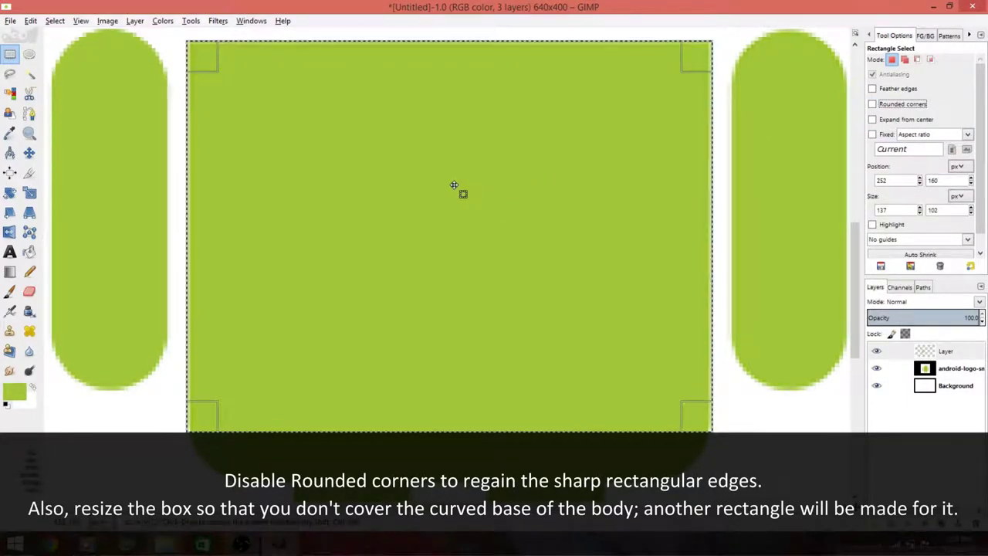
{"action": "left_click", "coordinate": [28, 253]}
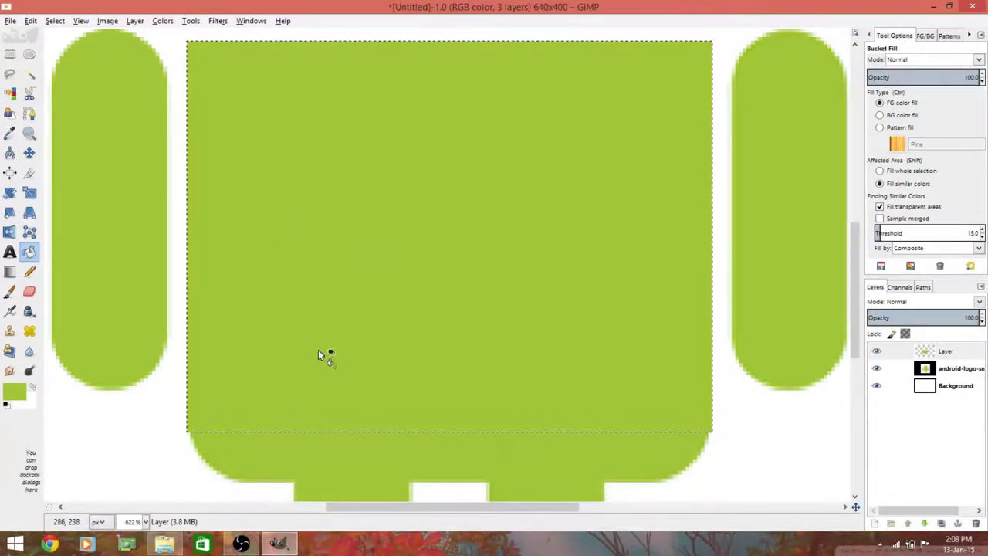
Step: Select the curved lower body with a rounded-corner 137×45 px rectangle
{"action": "left_click", "coordinate": [10, 54]}
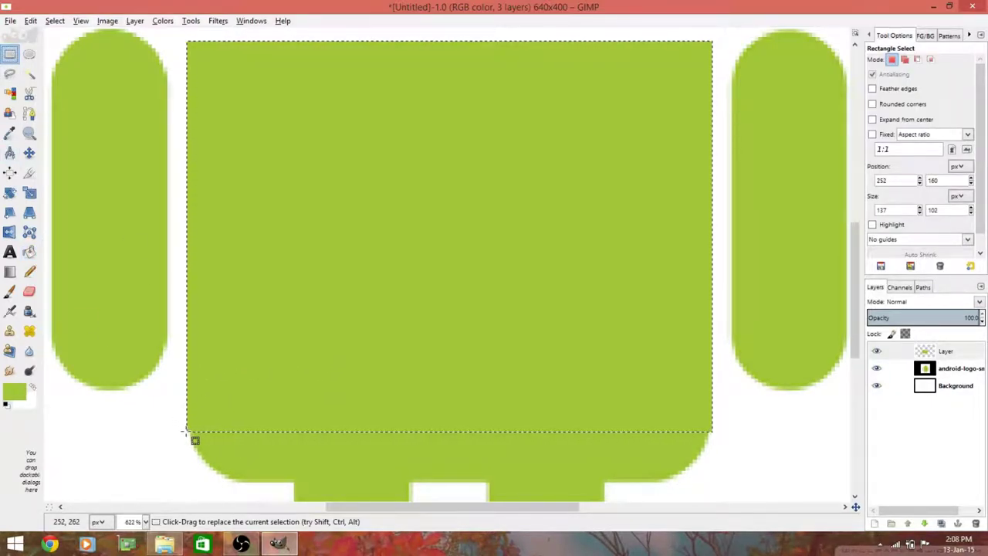
{"action": "mouse_move", "coordinate": [186, 434]}
{"action": "left_mouse_down"}
{"action": "mouse_move", "coordinate": [591, 451]}
{"action": "mouse_move", "coordinate": [711, 473]}
{"action": "left_mouse_up"}
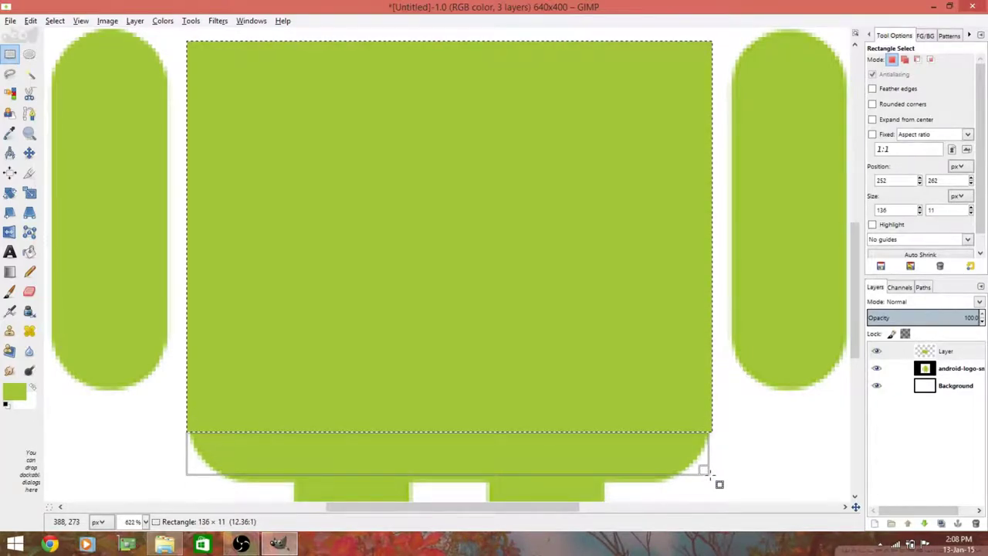
{"action": "left_click_drag", "start_coordinate": [711, 474], "coordinate": [711, 481]}
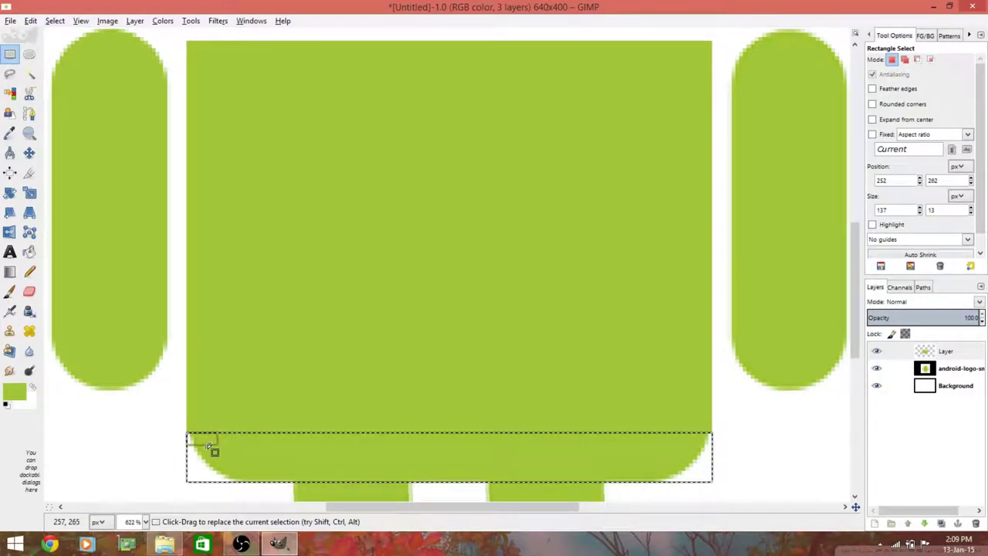
{"action": "left_click_drag", "start_coordinate": [211, 442], "coordinate": [206, 379]}
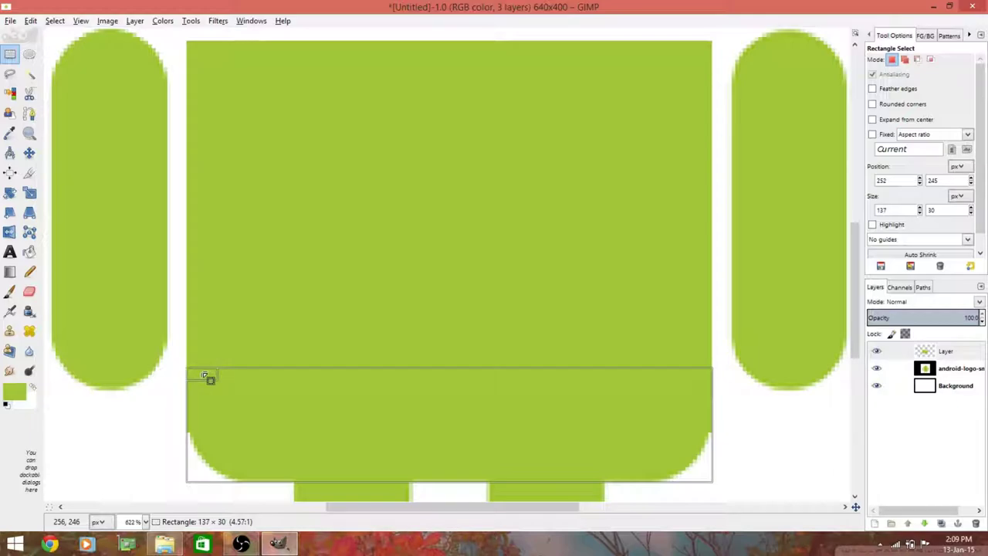
{"action": "left_click_drag", "start_coordinate": [205, 376], "coordinate": [205, 378]}
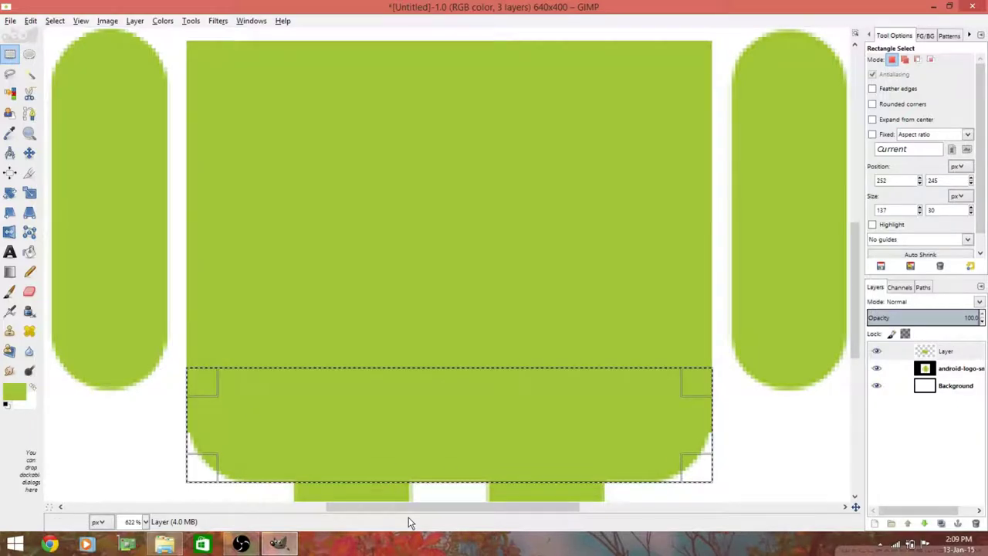
{"action": "left_click", "coordinate": [876, 106]}
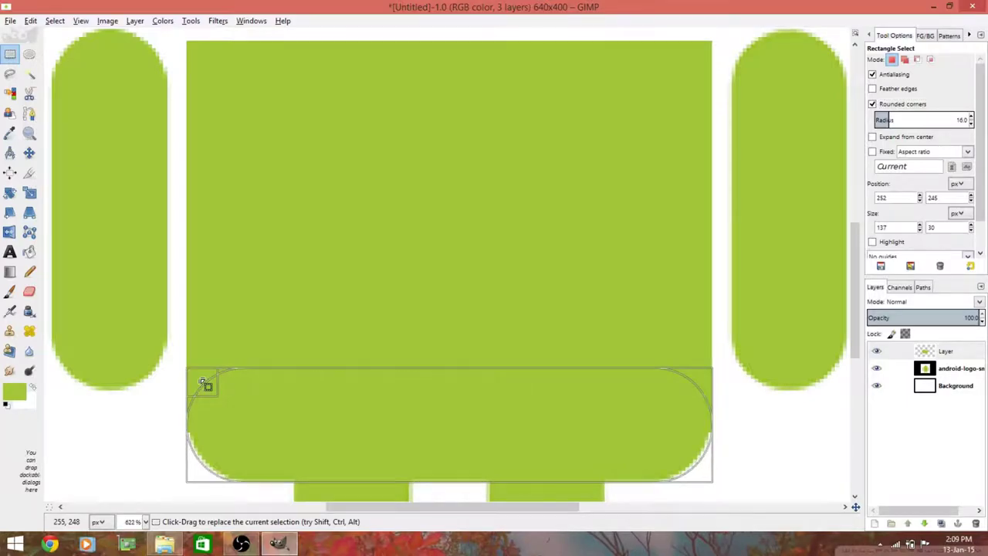
{"action": "mouse_move", "coordinate": [205, 384]}
{"action": "left_mouse_down"}
{"action": "mouse_move", "coordinate": [196, 335]}
{"action": "mouse_move", "coordinate": [206, 324]}
{"action": "left_mouse_up"}
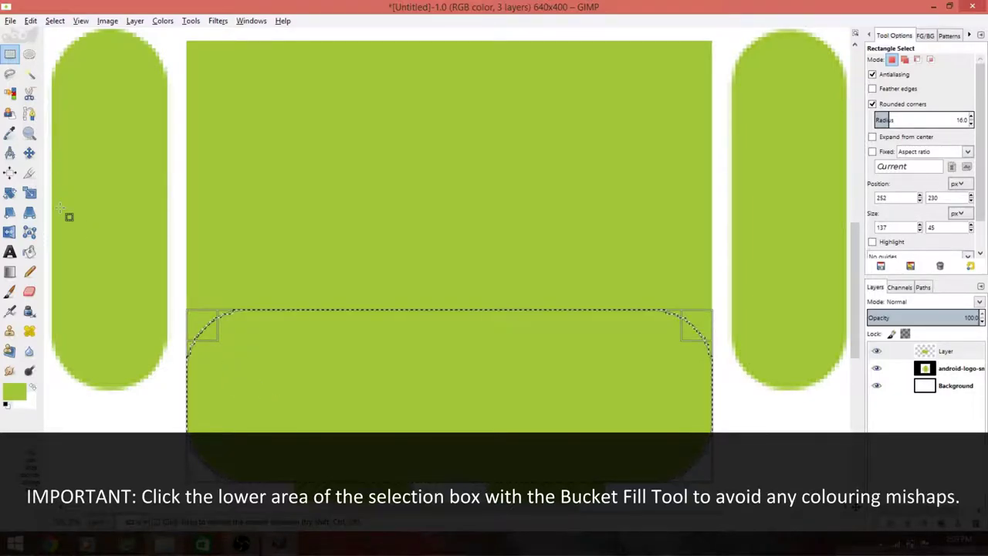
{"action": "left_click", "coordinate": [29, 251]}
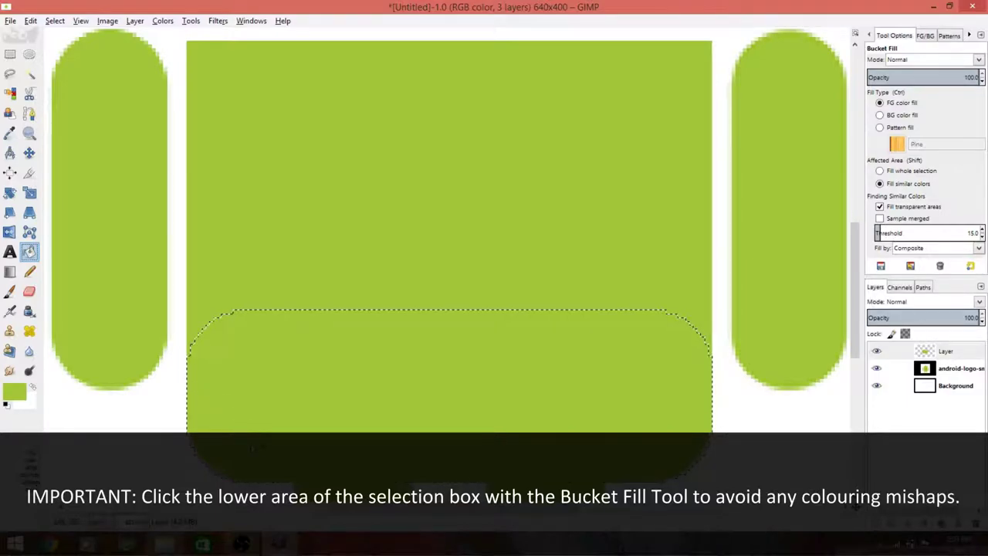
Step: Fill the rounded lower-body selection green, then zoom in on the right arm
{"action": "left_click", "coordinate": [255, 456]}
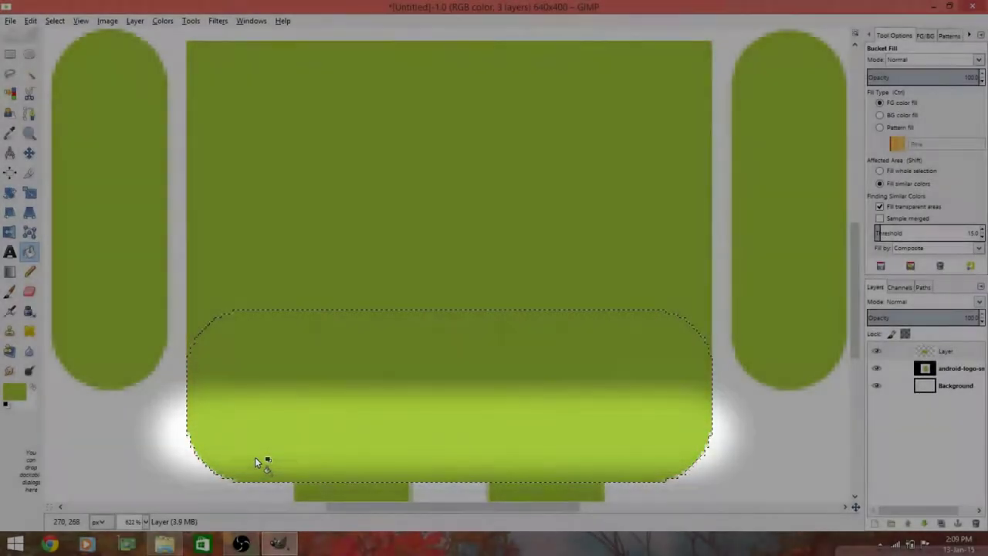
{"action": "mouse_move", "coordinate": [369, 506]}
{"action": "left_mouse_down"}
{"action": "mouse_move", "coordinate": [389, 506]}
{"action": "mouse_move", "coordinate": [371, 506]}
{"action": "left_mouse_up"}
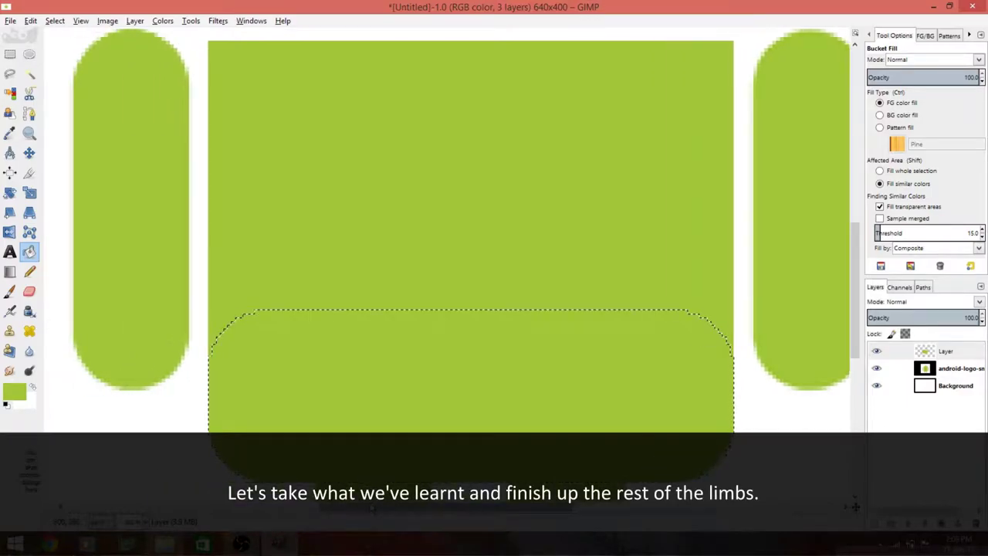
{"action": "left_click", "coordinate": [29, 133]}
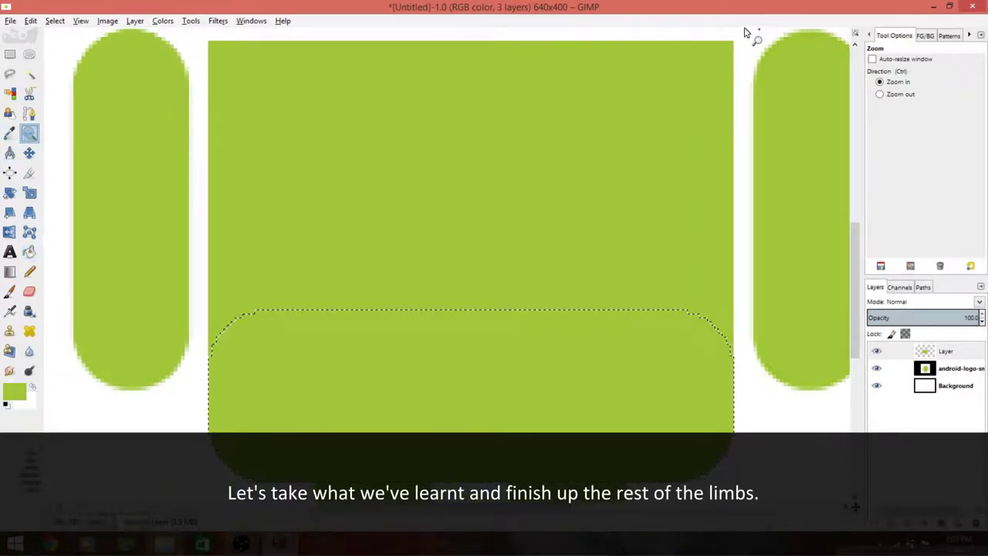
{"action": "left_click_drag", "start_coordinate": [746, 31], "coordinate": [893, 368]}
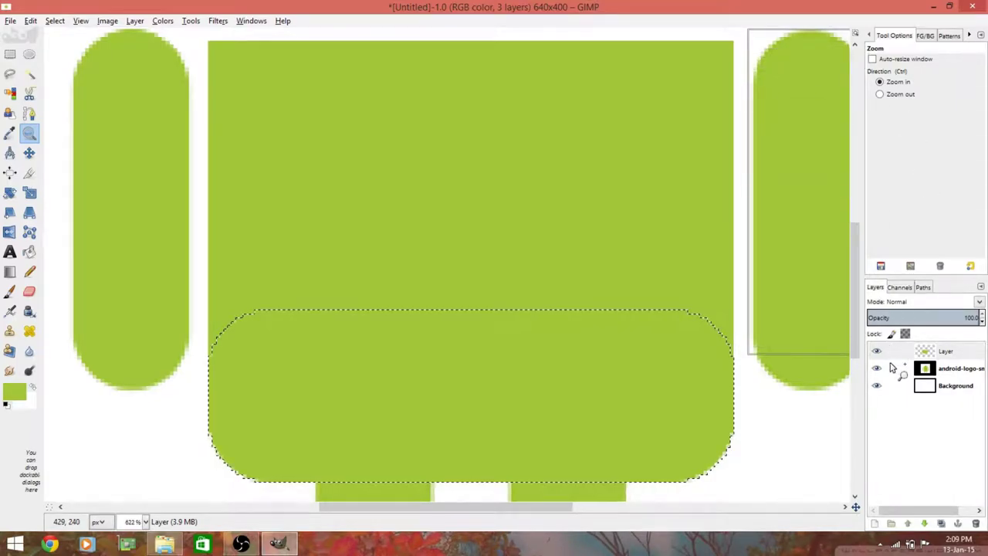
{"action": "left_click_drag", "start_coordinate": [893, 368], "coordinate": [892, 400]}
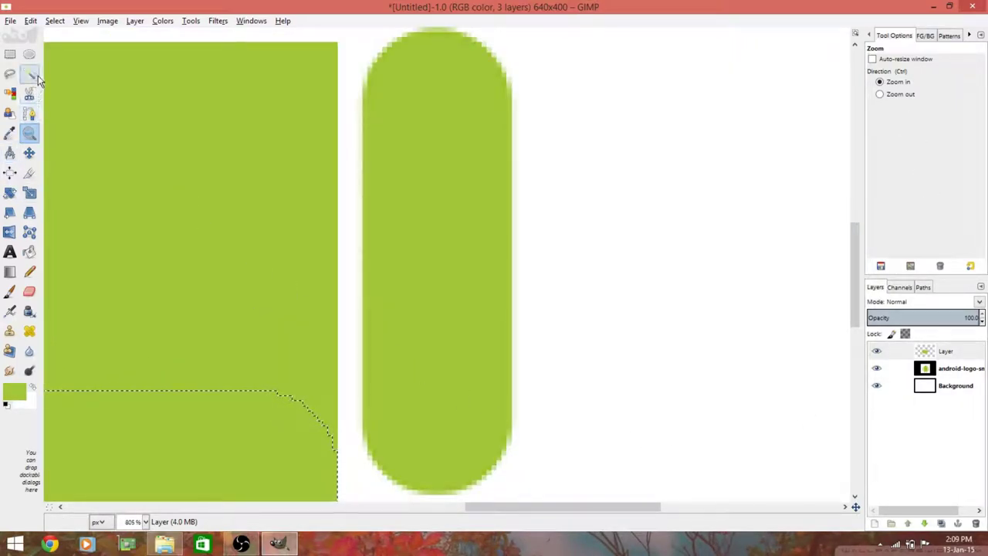
Step: Select the right arm's pill shape with a rounded rectangle and bucket-fill it green
{"action": "left_click", "coordinate": [10, 54]}
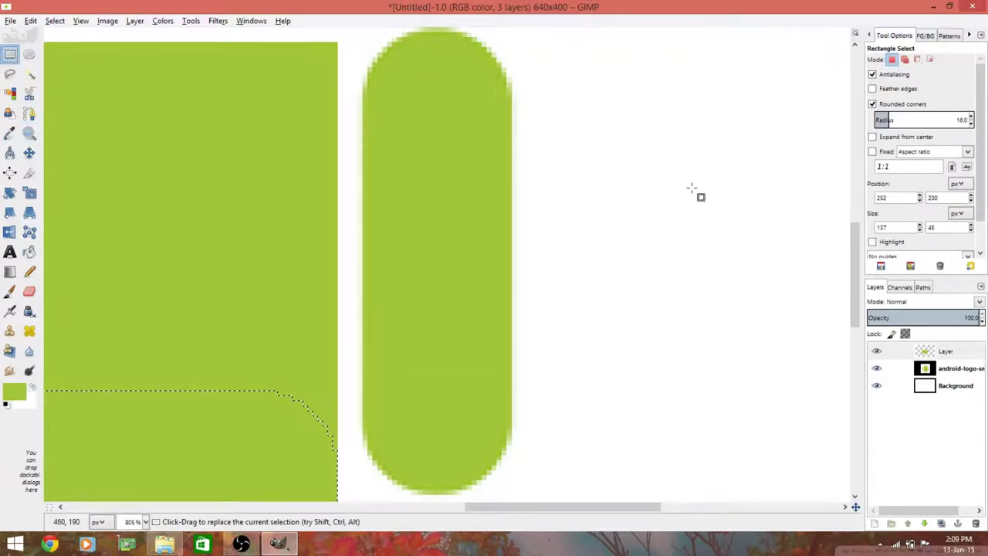
{"action": "mouse_move", "coordinate": [857, 251]}
{"action": "left_mouse_down"}
{"action": "mouse_move", "coordinate": [856, 237]}
{"action": "mouse_move", "coordinate": [851, 245]}
{"action": "left_mouse_up"}
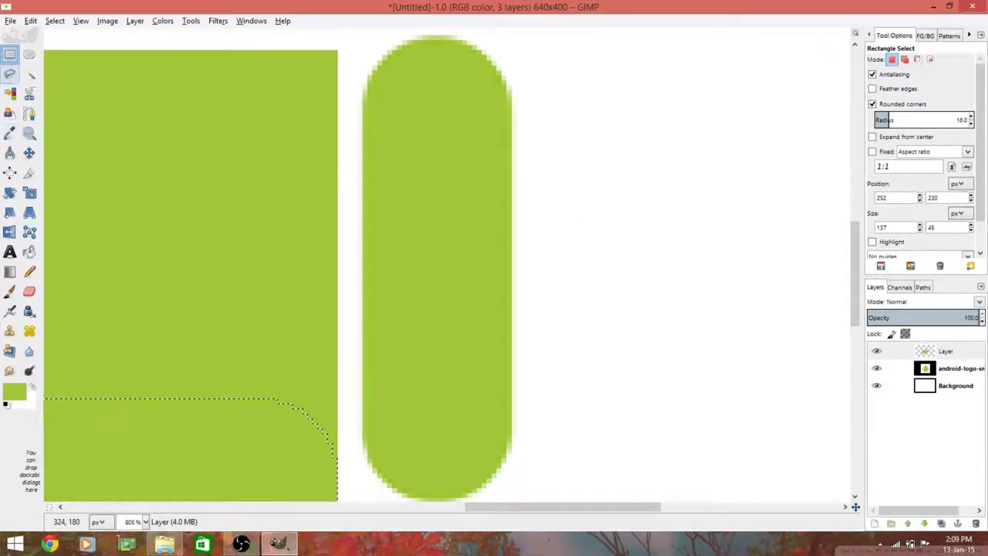
{"action": "mouse_move", "coordinate": [342, 36]}
{"action": "left_mouse_down"}
{"action": "mouse_move", "coordinate": [536, 407]}
{"action": "mouse_move", "coordinate": [501, 476]}
{"action": "left_mouse_up"}
{"action": "left_click_drag", "start_coordinate": [853, 270], "coordinate": [856, 230]}
{"action": "left_click_drag", "start_coordinate": [375, 177], "coordinate": [373, 171]}
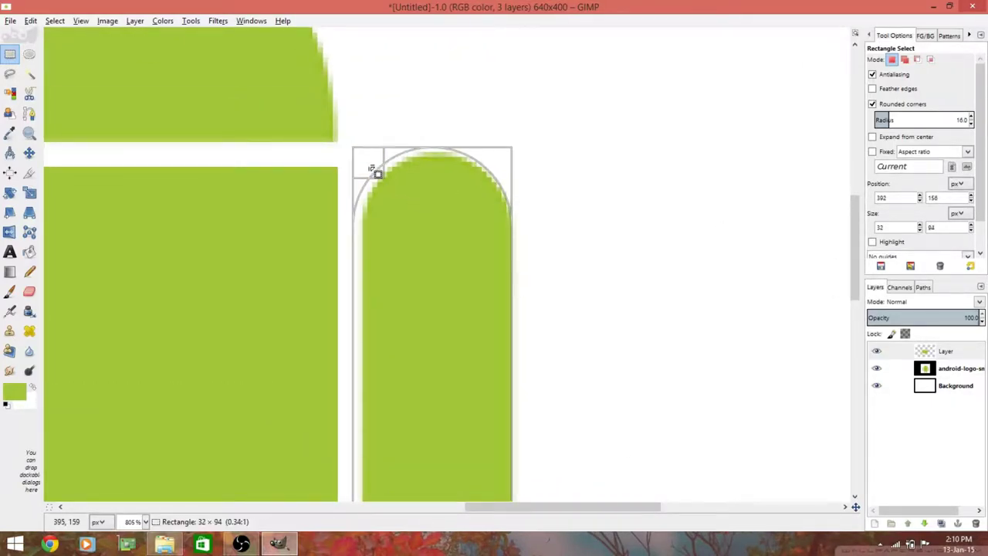
{"action": "left_click", "coordinate": [372, 169]}
{"action": "key", "text": "shift+b"}
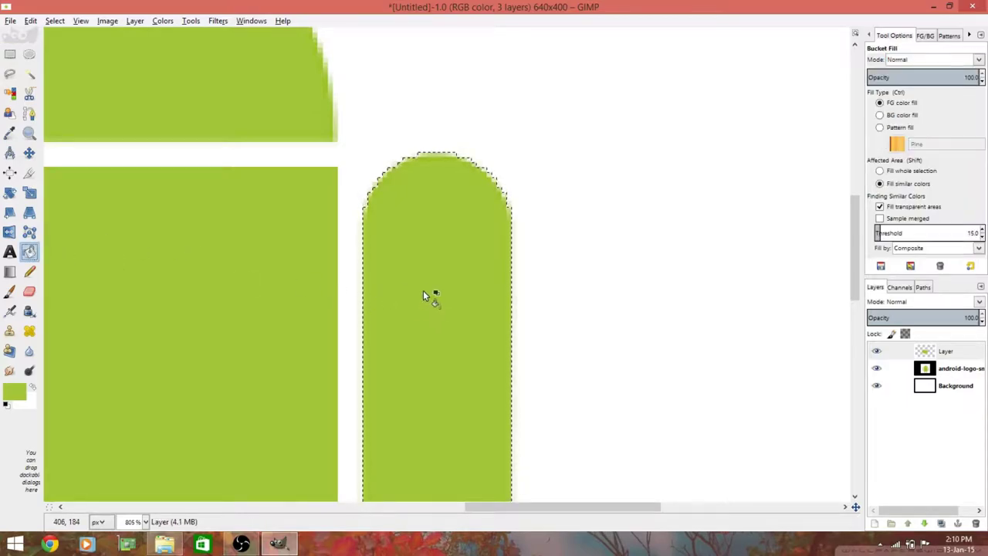
{"action": "left_click_drag", "start_coordinate": [851, 245], "coordinate": [849, 369]}
{"action": "left_click_drag", "start_coordinate": [567, 507], "coordinate": [471, 507]}
Step: Select the left and right legs with rounded rectangles, filling each green
{"action": "key", "text": "r"}
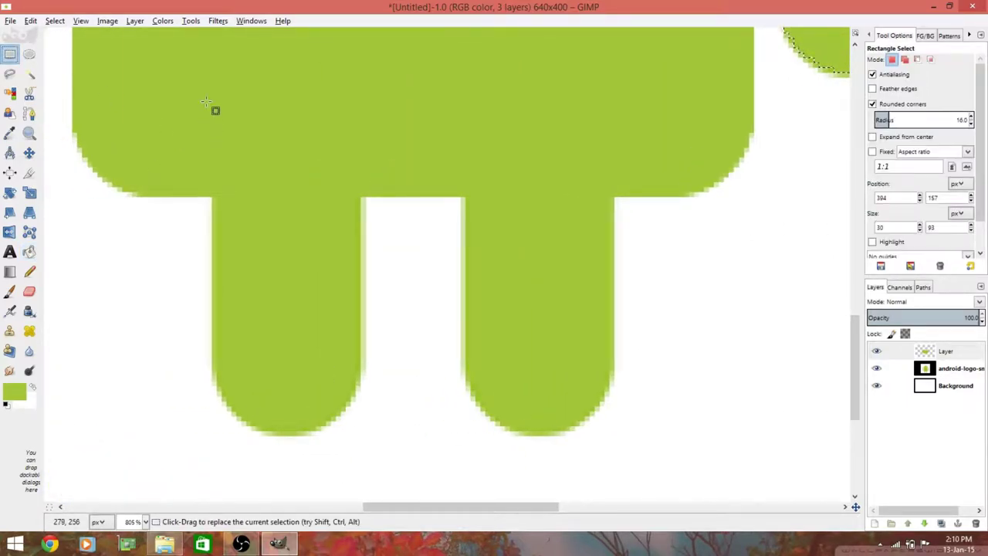
{"action": "left_click_drag", "start_coordinate": [207, 99], "coordinate": [365, 436]}
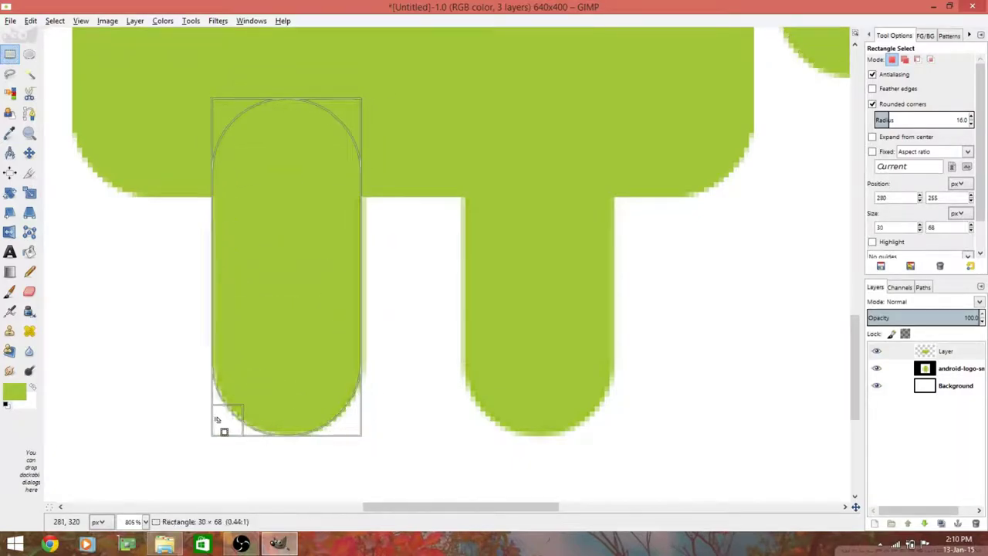
{"action": "key", "text": "shift+b"}
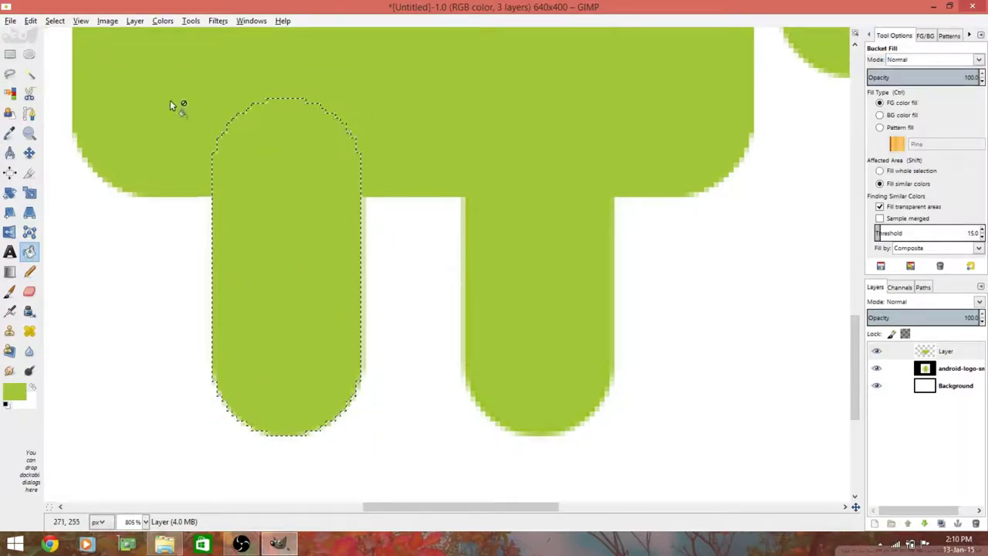
{"action": "key", "text": "r"}
{"action": "mouse_move", "coordinate": [460, 108]}
{"action": "left_mouse_down"}
{"action": "mouse_move", "coordinate": [624, 416]}
{"action": "mouse_move", "coordinate": [623, 436]}
{"action": "left_mouse_up"}
{"action": "key", "text": "shift+b"}
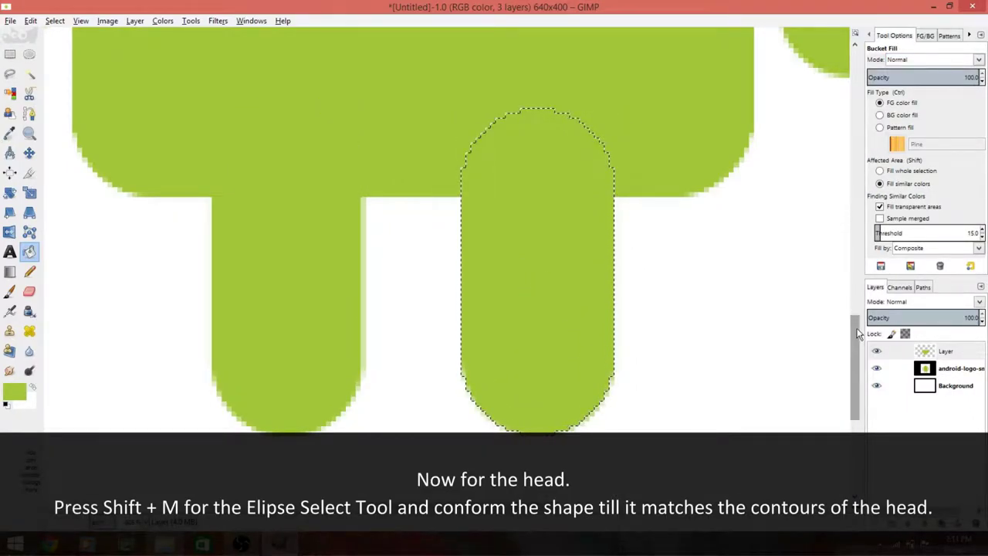
Step: Fit a 137×126 px elliptical selection at 252,92 over the robot's head dome
{"action": "left_click_drag", "start_coordinate": [856, 332], "coordinate": [853, 148]}
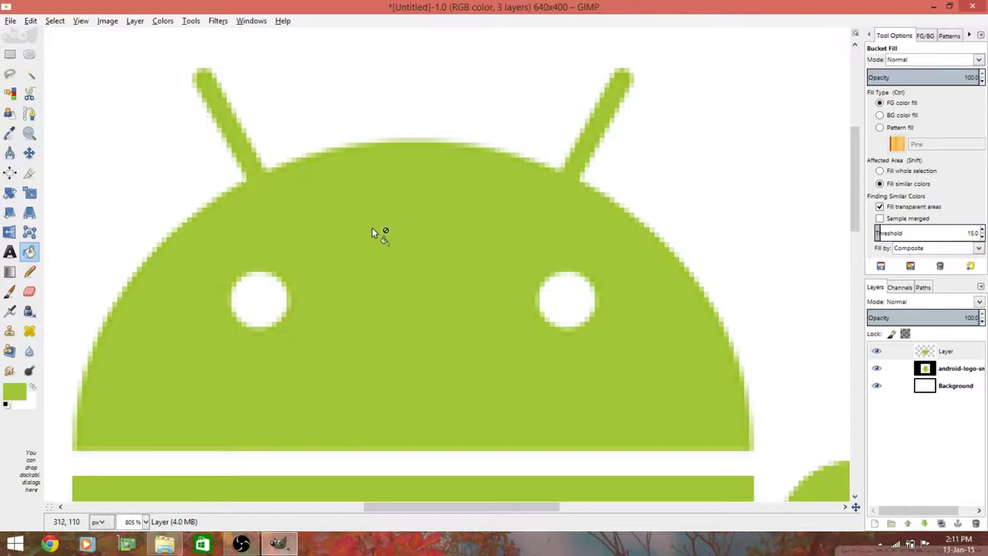
{"action": "left_click", "coordinate": [31, 57]}
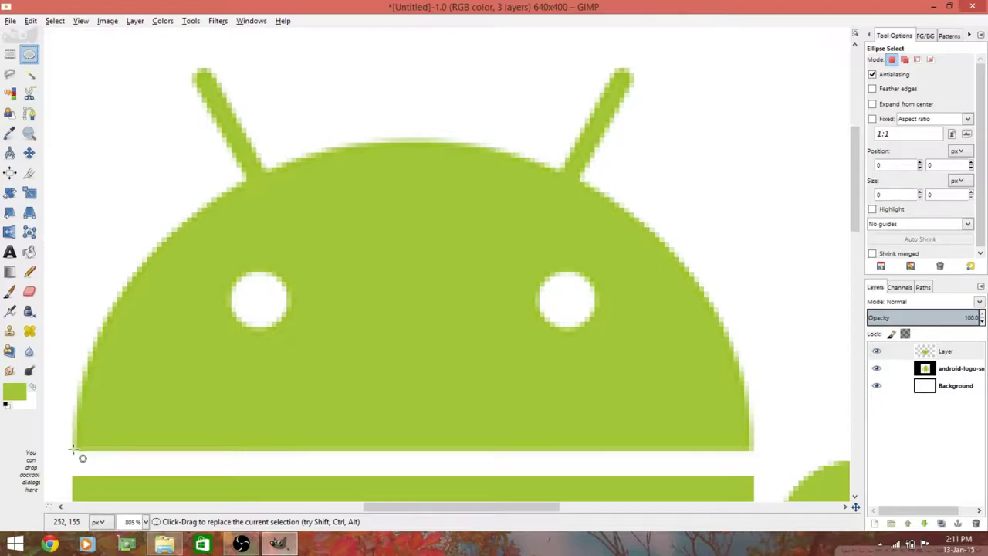
{"action": "left_click_drag", "start_coordinate": [75, 449], "coordinate": [719, 112]}
{"action": "scroll", "coordinate": [856, 185], "scroll_direction": "down", "scroll_amount": 1}
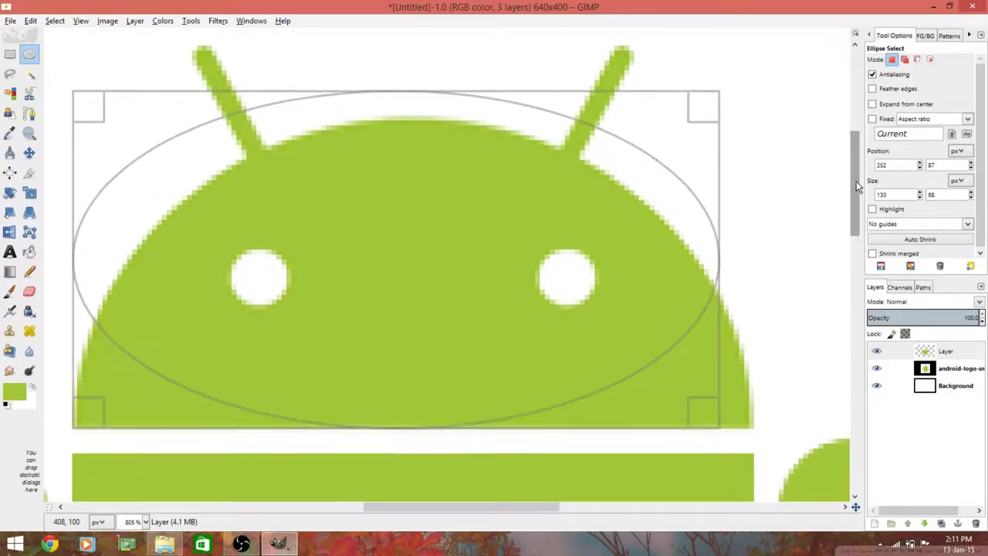
{"action": "scroll", "coordinate": [856, 185], "scroll_direction": "down", "scroll_amount": 1}
{"action": "left_click_drag", "start_coordinate": [403, 178], "coordinate": [399, 359]}
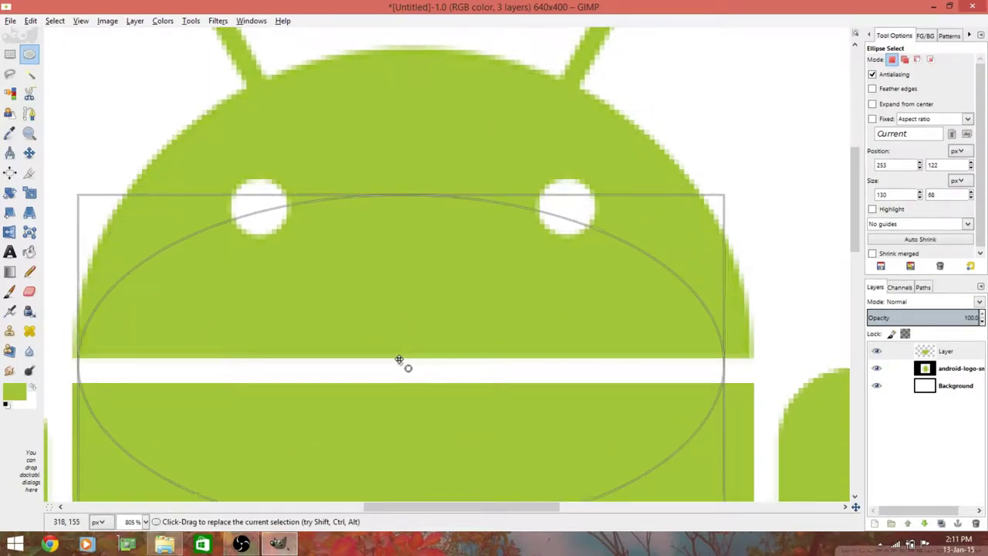
{"action": "left_click_drag", "start_coordinate": [706, 364], "coordinate": [750, 364]}
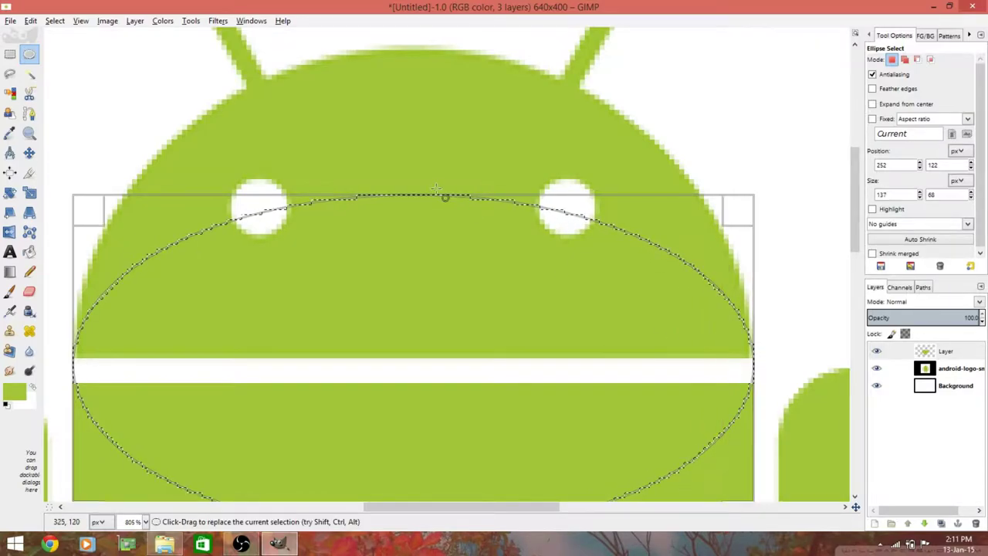
{"action": "left_click_drag", "start_coordinate": [436, 188], "coordinate": [415, 64]}
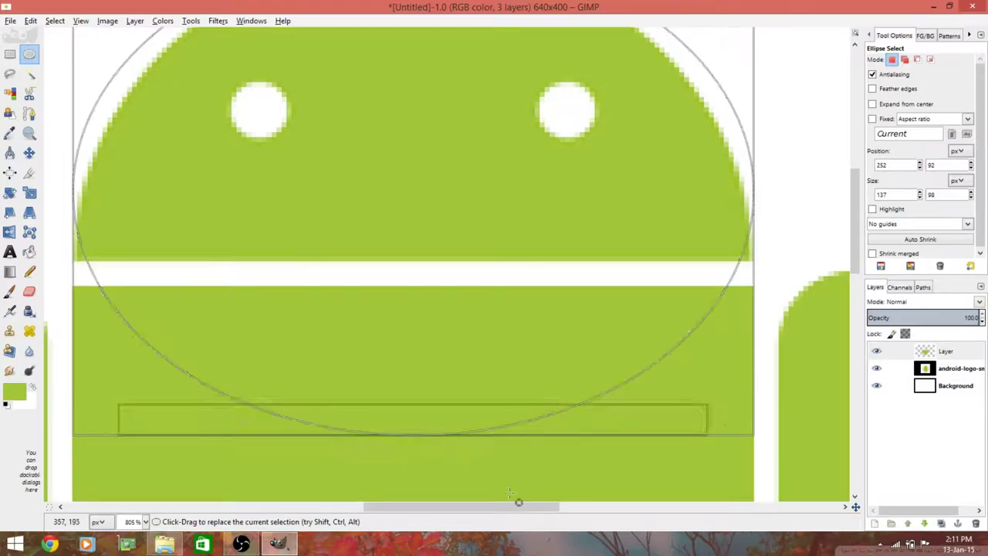
{"action": "left_click_drag", "start_coordinate": [419, 423], "coordinate": [417, 480]}
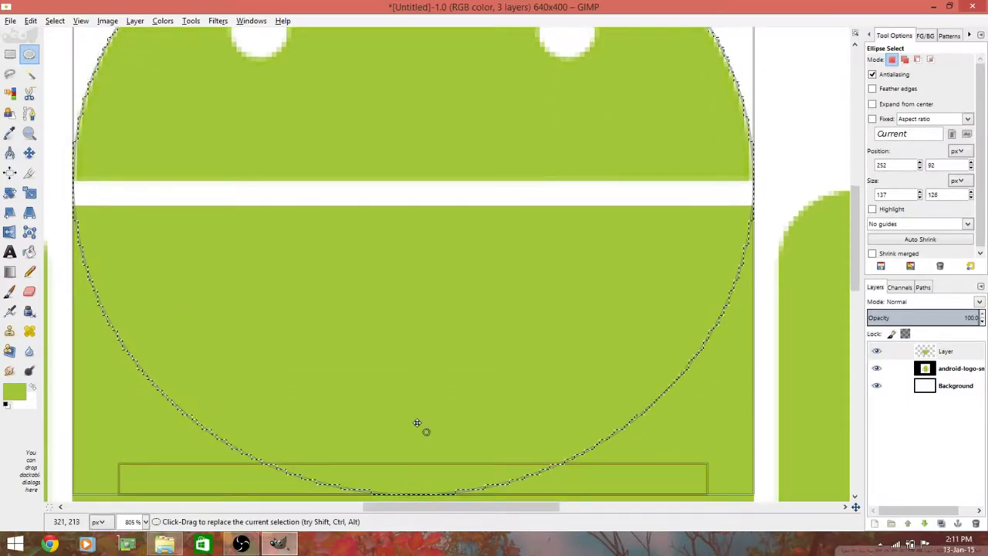
{"action": "scroll", "coordinate": [419, 424], "scroll_direction": "down", "scroll_amount": 4}
{"action": "scroll", "coordinate": [425, 370], "scroll_direction": "up", "scroll_amount": 3}
{"action": "left_click_drag", "start_coordinate": [853, 311], "coordinate": [858, 161]}
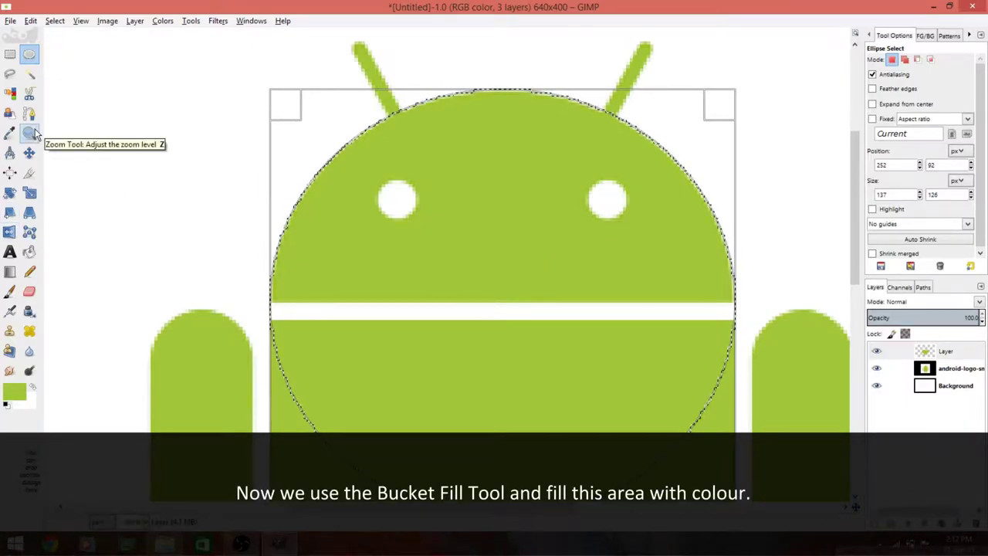
Step: Fill the head ellipse solid green and compare it with the logo layer hidden
{"action": "left_click", "coordinate": [29, 251]}
{"action": "left_click", "coordinate": [500, 268]}
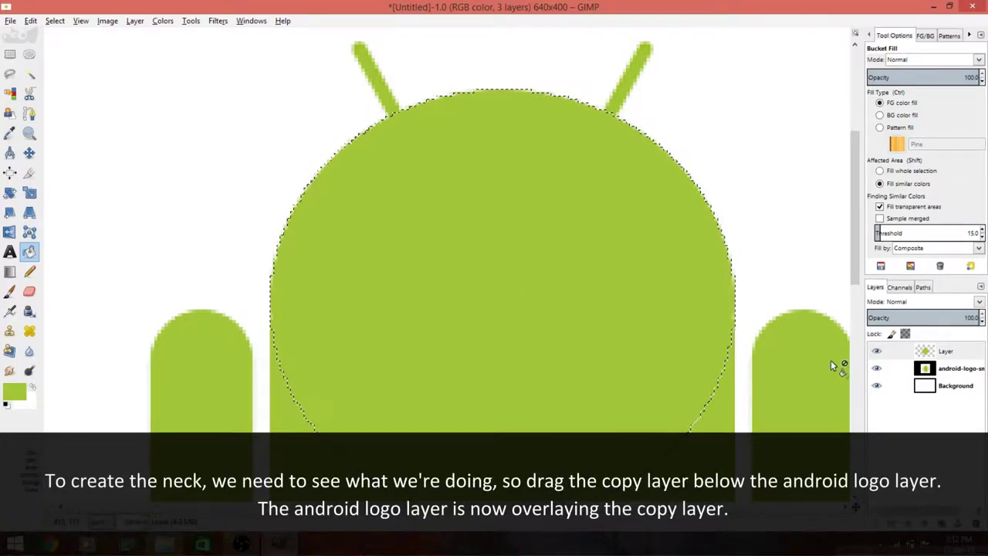
{"action": "left_click", "coordinate": [877, 370]}
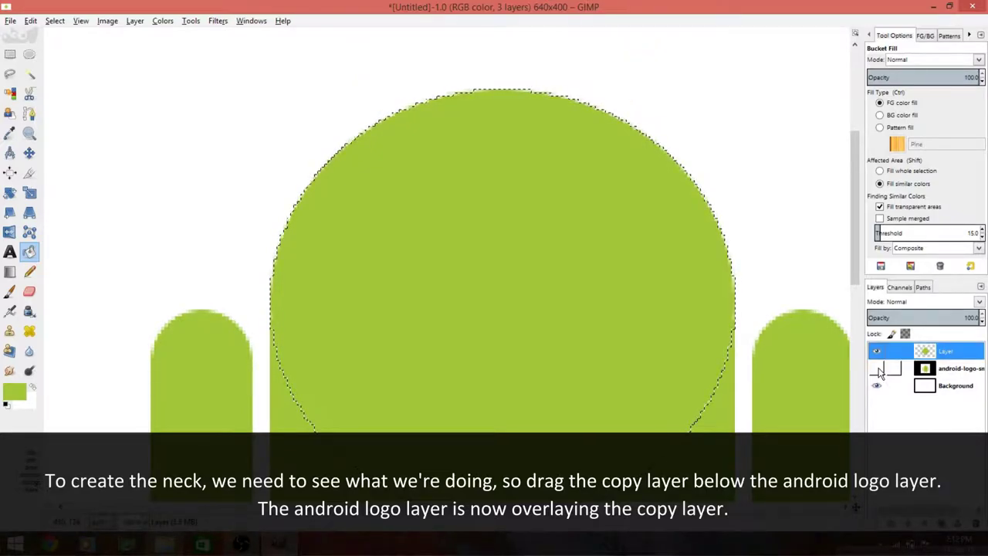
{"action": "left_click", "coordinate": [877, 369]}
Step: Show the android-logo layer again and move the new layer beneath it
{"action": "left_click", "coordinate": [877, 370]}
{"action": "left_click", "coordinate": [878, 370]}
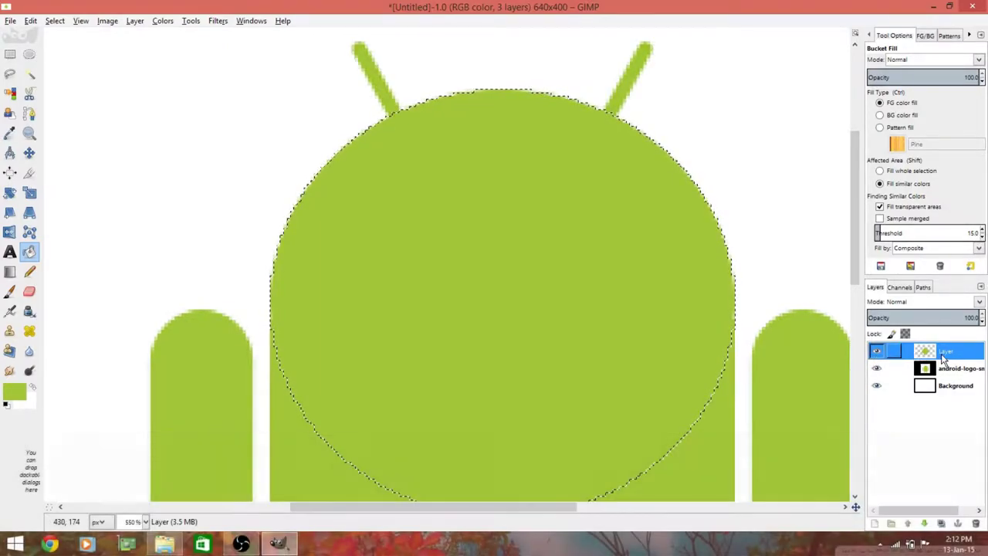
{"action": "left_click_drag", "start_coordinate": [956, 357], "coordinate": [959, 378]}
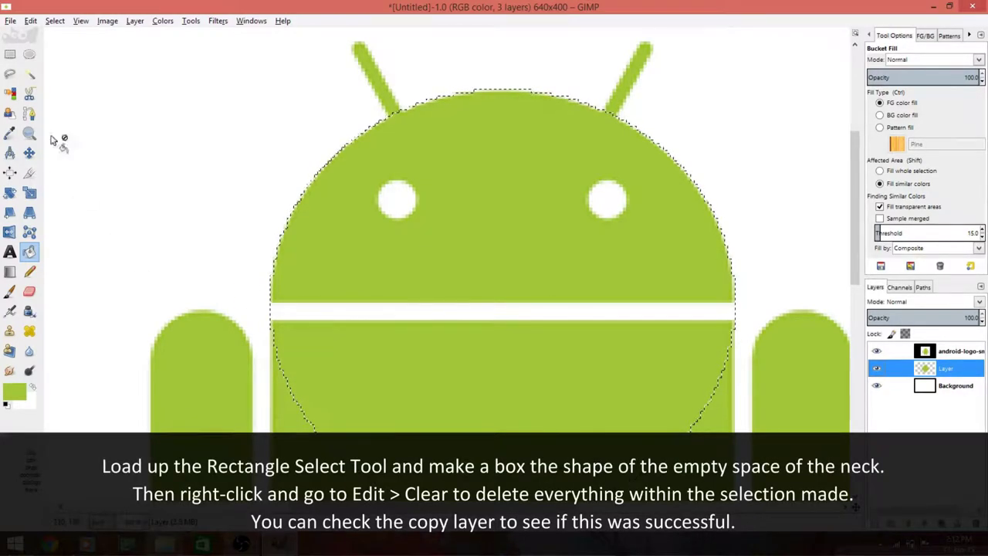
{"action": "left_click", "coordinate": [10, 55]}
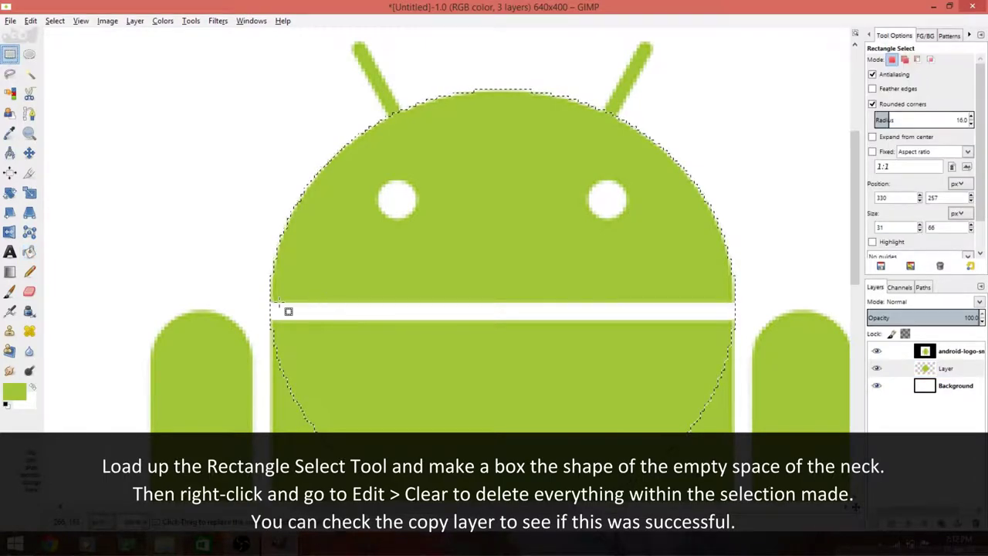
Step: Clear a square-cornered 140×5 px neck strip from the new layer and check the gap
{"action": "left_click_drag", "start_coordinate": [270, 301], "coordinate": [720, 317]}
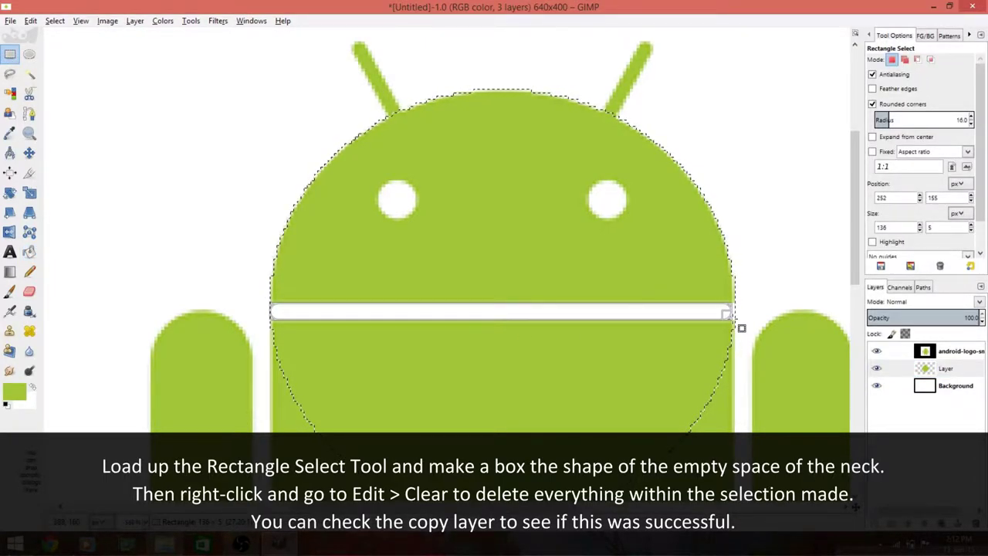
{"action": "left_click_drag", "start_coordinate": [742, 327], "coordinate": [739, 327]}
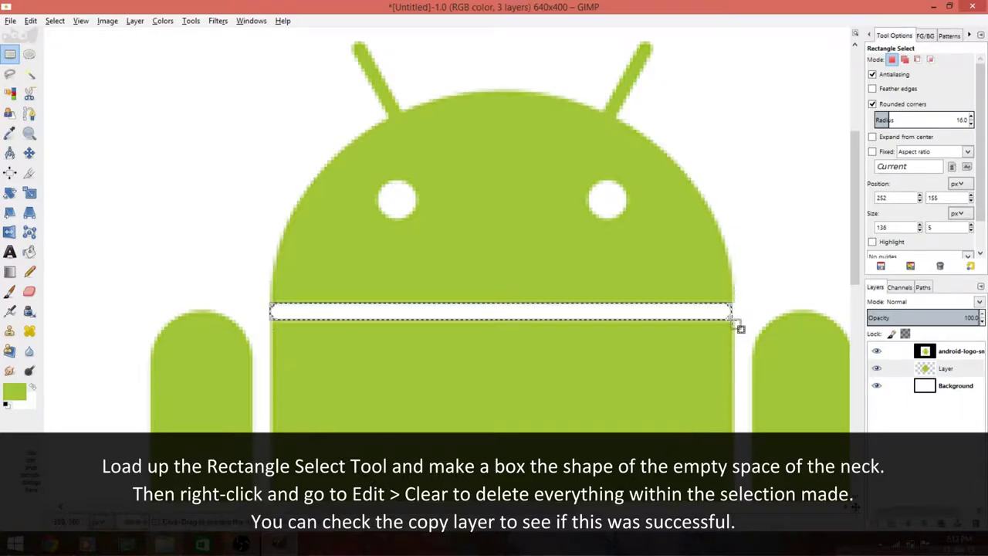
{"action": "left_click", "coordinate": [873, 104]}
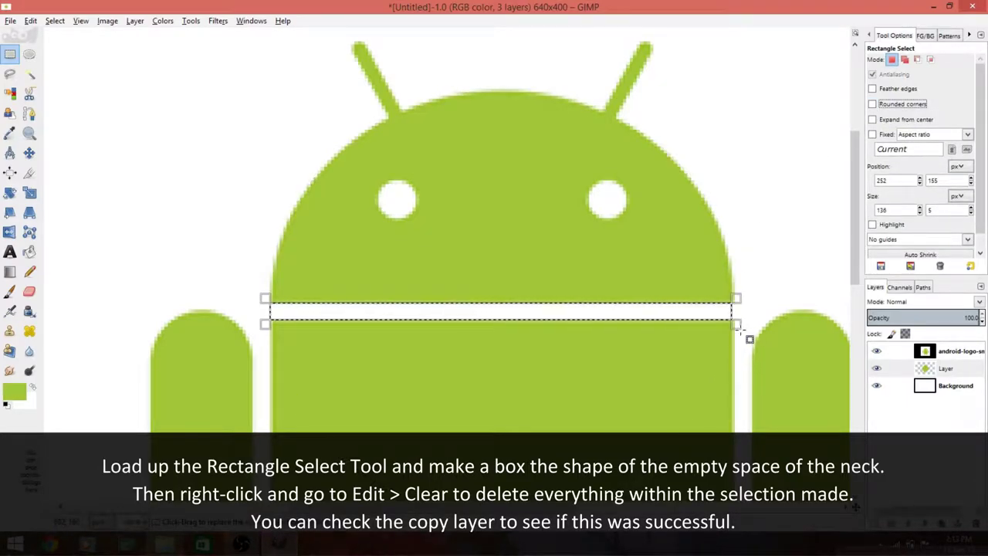
{"action": "left_click_drag", "start_coordinate": [738, 329], "coordinate": [740, 325]}
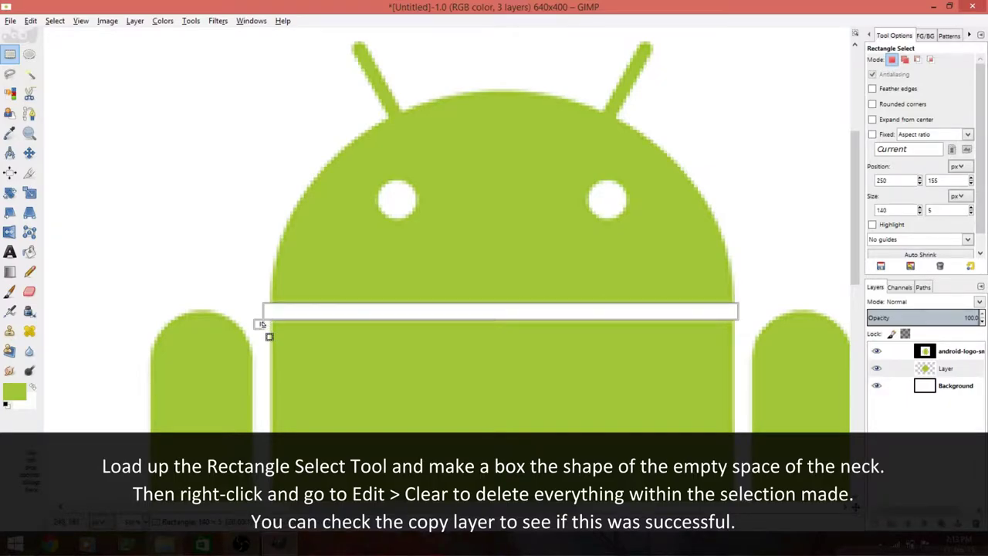
{"action": "right_click", "coordinate": [573, 318]}
{"action": "mouse_move", "coordinate": [595, 337]}
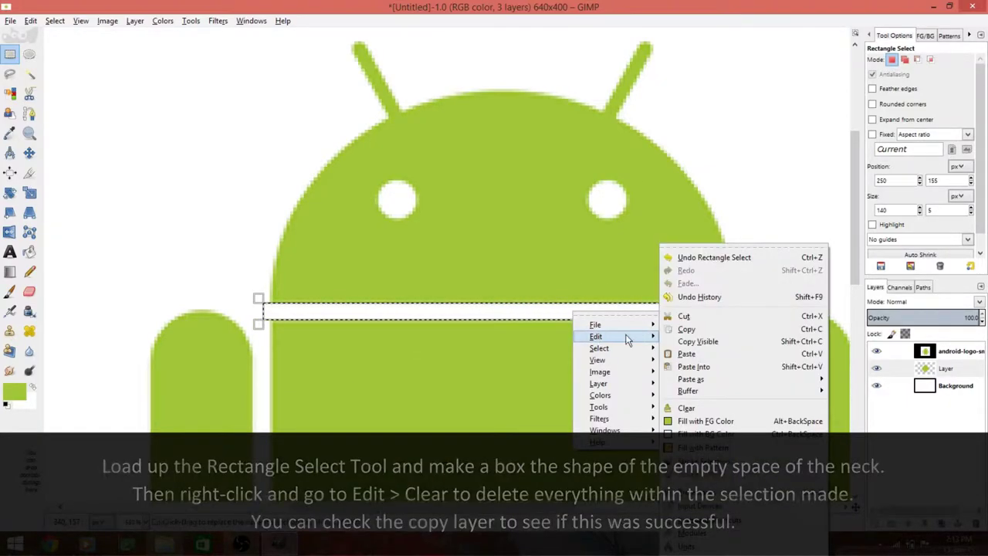
{"action": "left_click", "coordinate": [694, 407]}
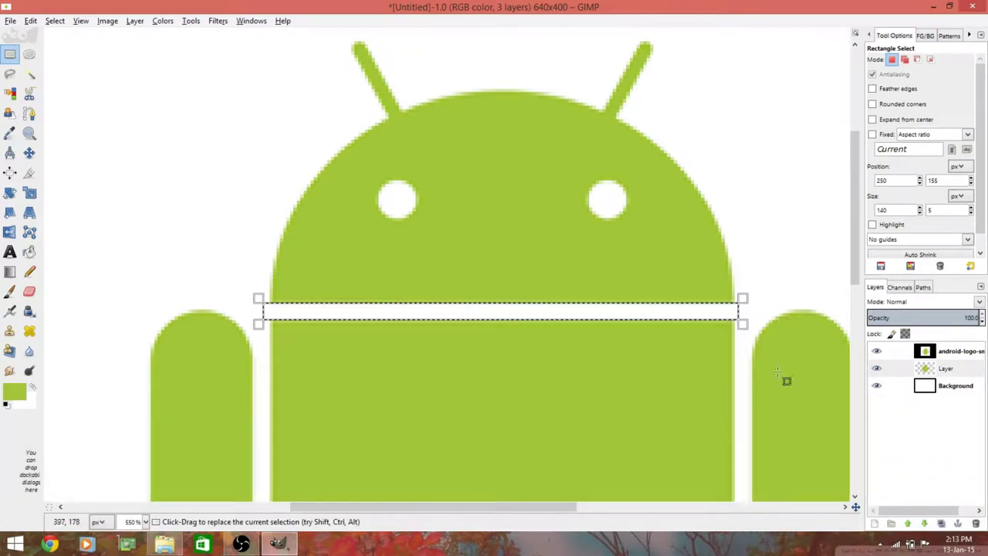
{"action": "left_click", "coordinate": [877, 351]}
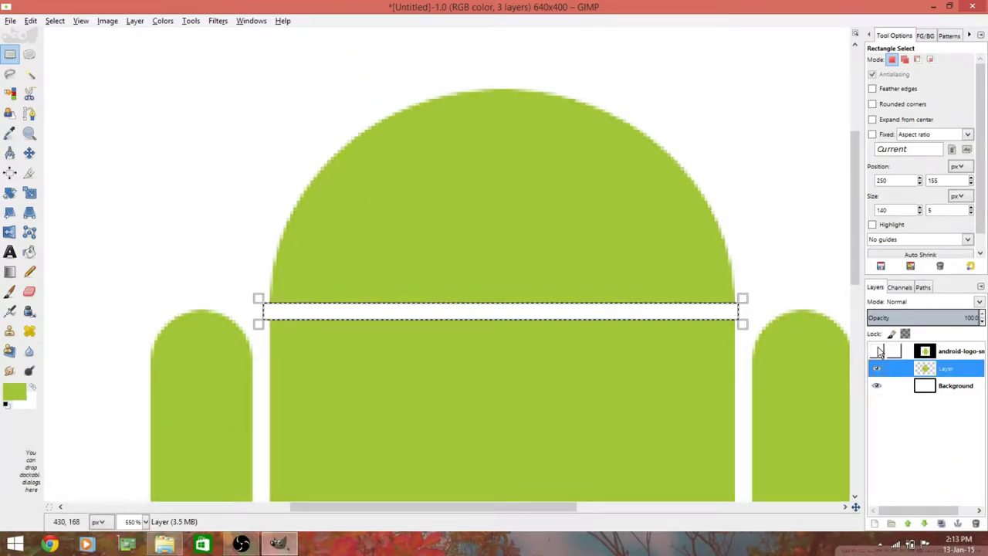
{"action": "left_click", "coordinate": [876, 351]}
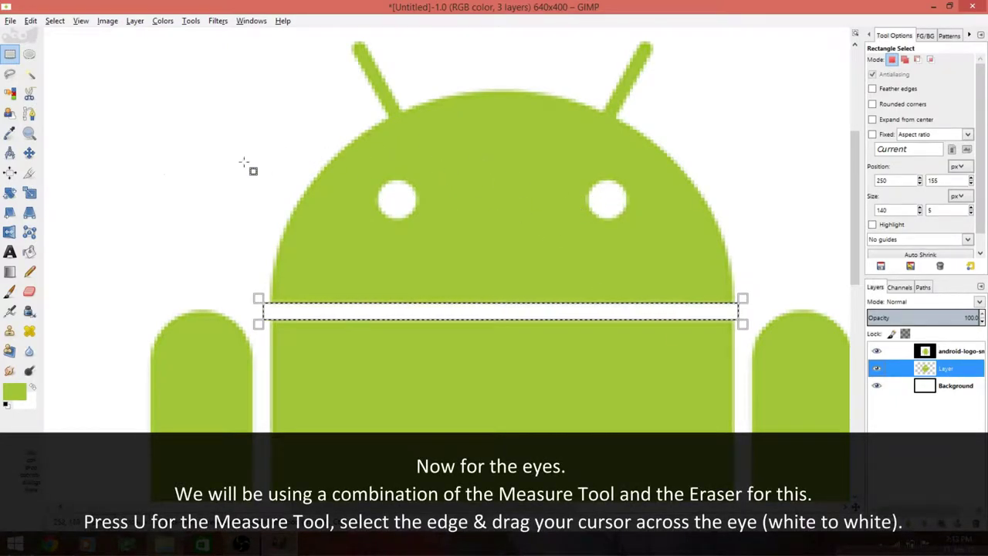
Step: Zoom in and measure the left eye's width at 11.0 pixels
{"action": "left_click", "coordinate": [10, 153]}
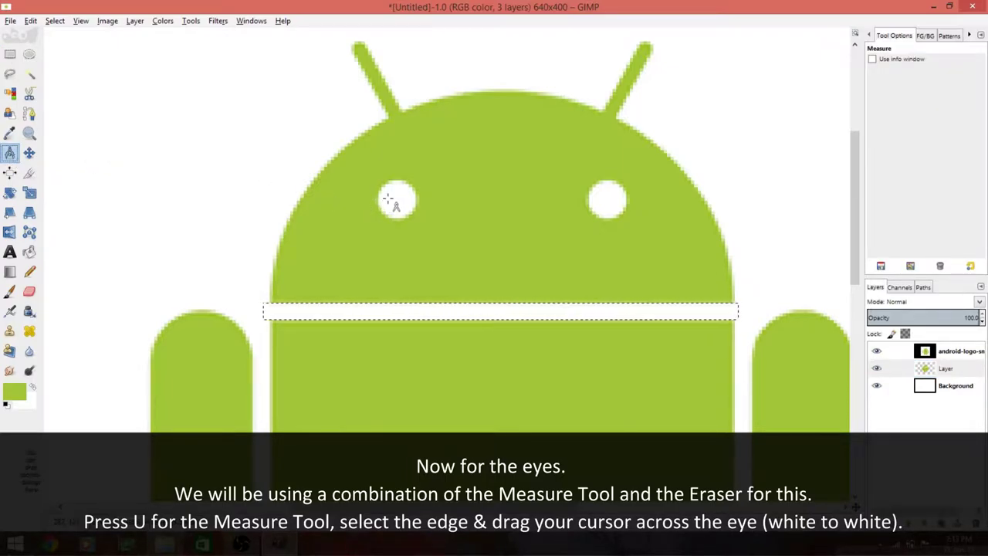
{"action": "scroll", "coordinate": [393, 202], "scroll_direction": "up", "scroll_amount": 2}
{"action": "scroll", "coordinate": [409, 193], "scroll_direction": "up", "scroll_amount": 1}
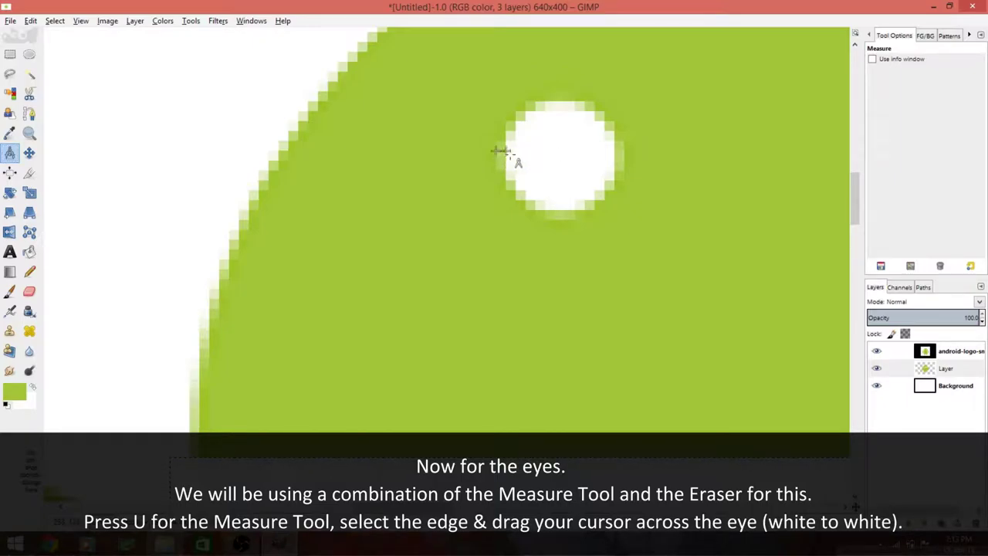
{"action": "left_click_drag", "start_coordinate": [497, 151], "coordinate": [625, 152]}
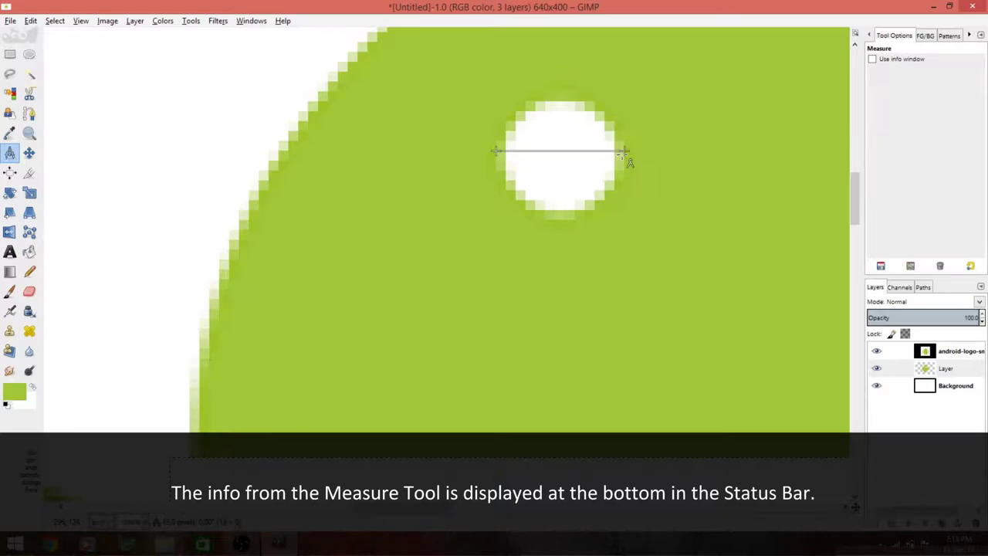
{"action": "mouse_move", "coordinate": [624, 152]}
{"action": "left_mouse_down"}
{"action": "mouse_move", "coordinate": [624, 165]}
{"action": "mouse_move", "coordinate": [615, 151]}
{"action": "left_mouse_up"}
{"action": "left_click_drag", "start_coordinate": [498, 151], "coordinate": [508, 151]}
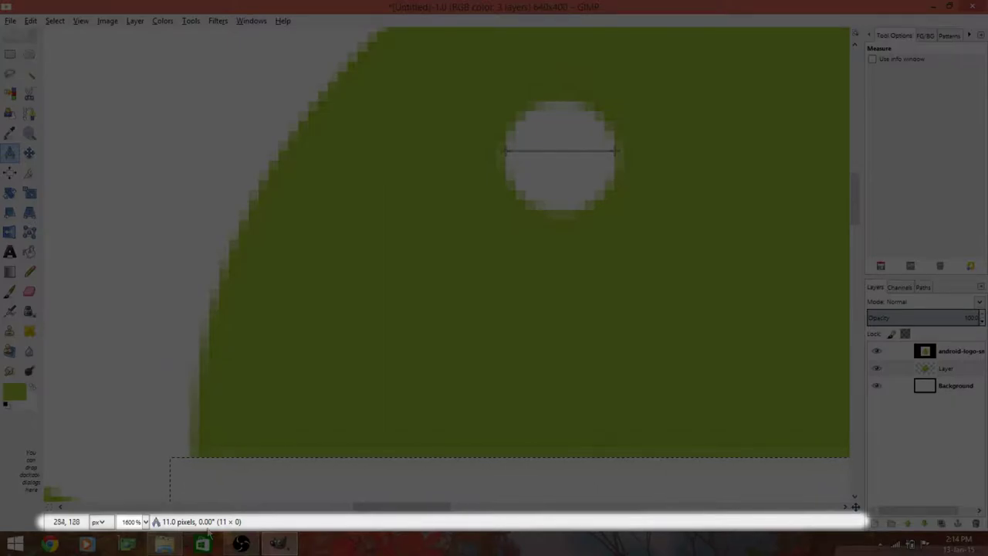
{"action": "key", "text": "e"}
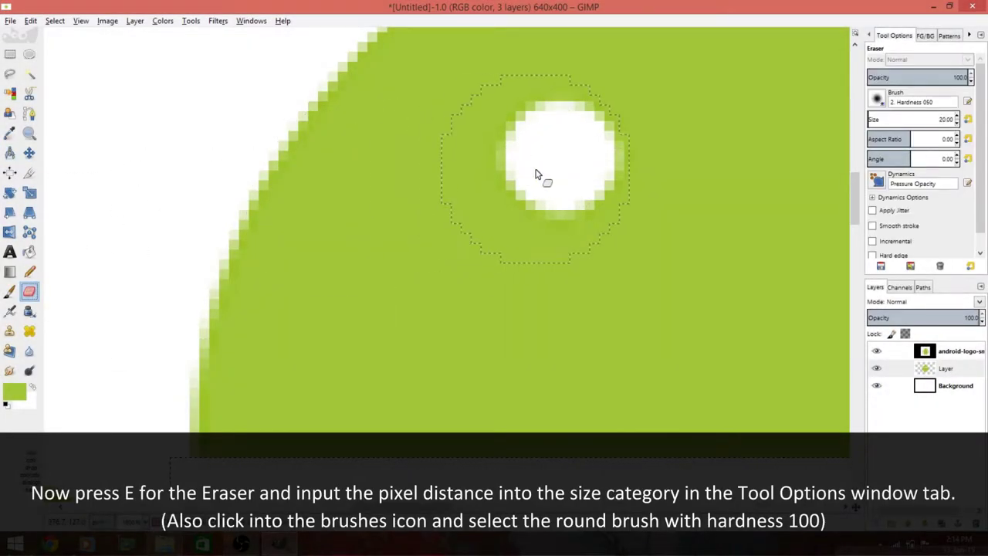
Step: Set the eraser to an 11 px hard round brush and drop the selection
{"action": "double_click", "coordinate": [949, 120]}
{"action": "type", "text": "11"}
{"action": "left_click", "coordinate": [877, 97]}
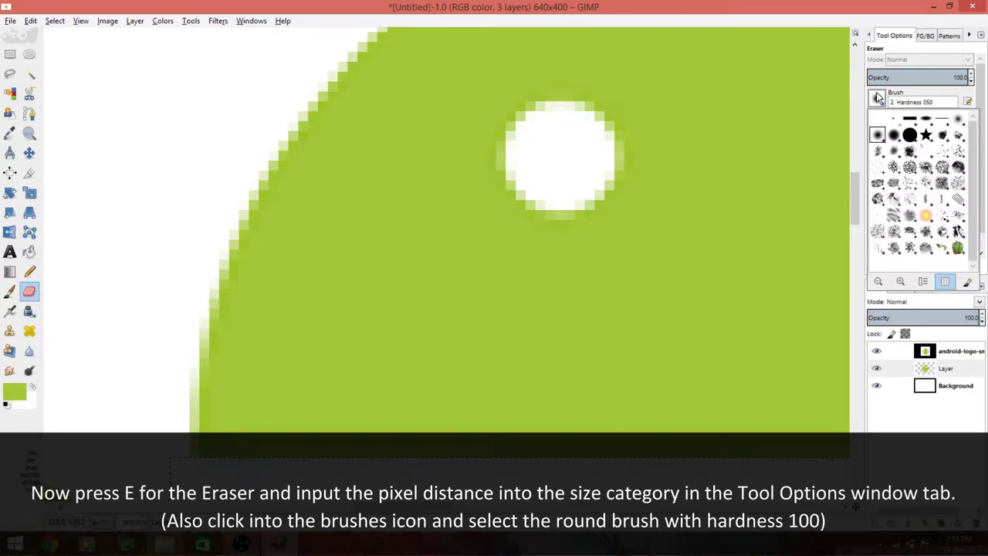
{"action": "left_click", "coordinate": [910, 140]}
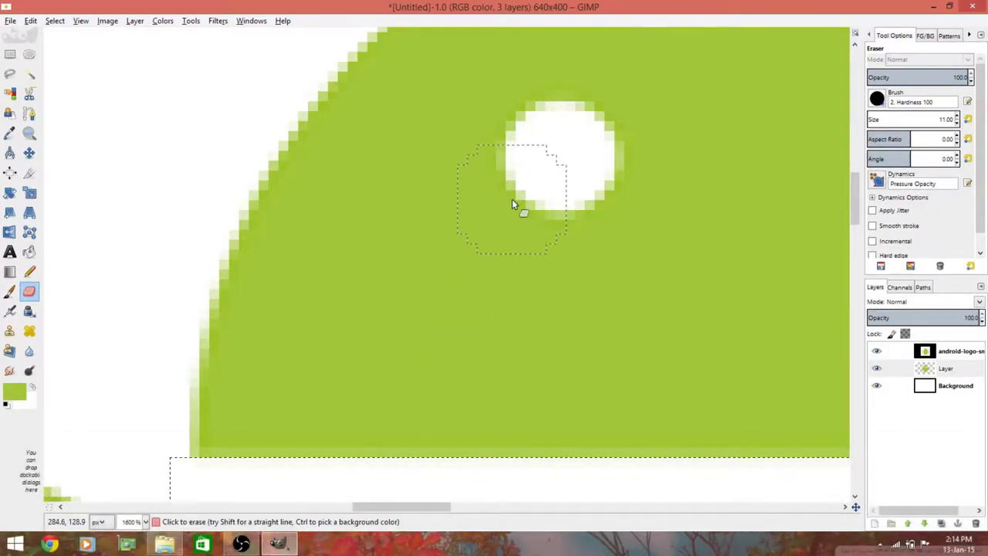
{"action": "right_click", "coordinate": [192, 173]}
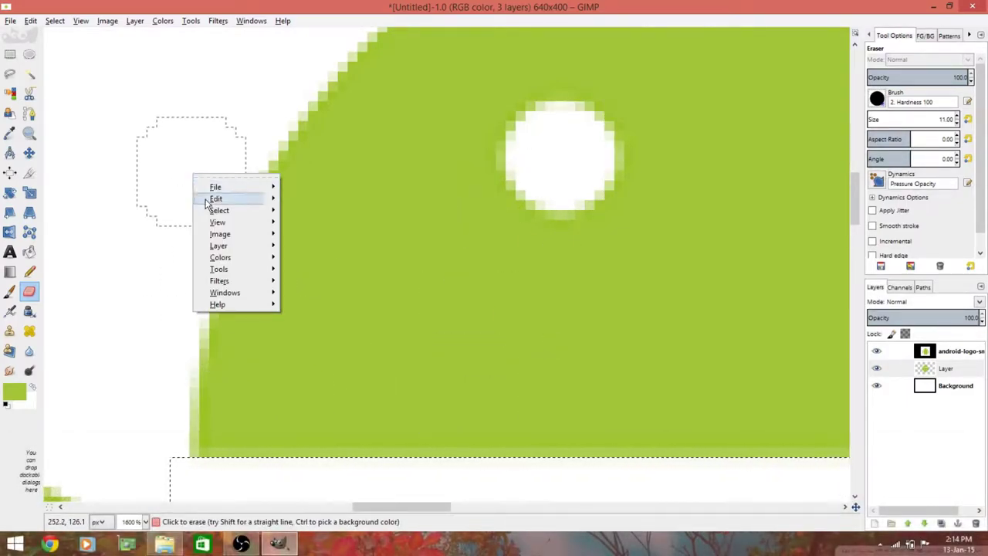
{"action": "mouse_move", "coordinate": [219, 210]}
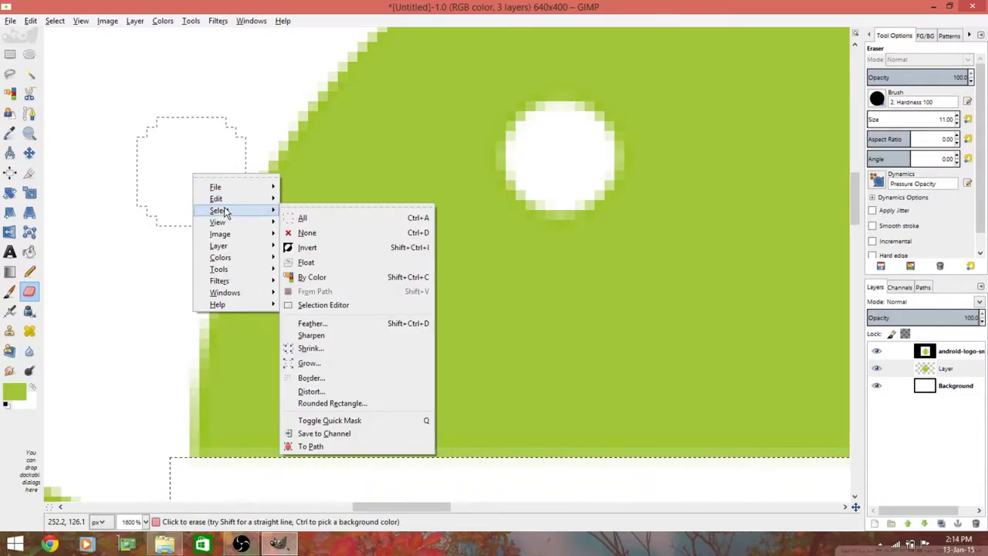
{"action": "left_click", "coordinate": [307, 232]}
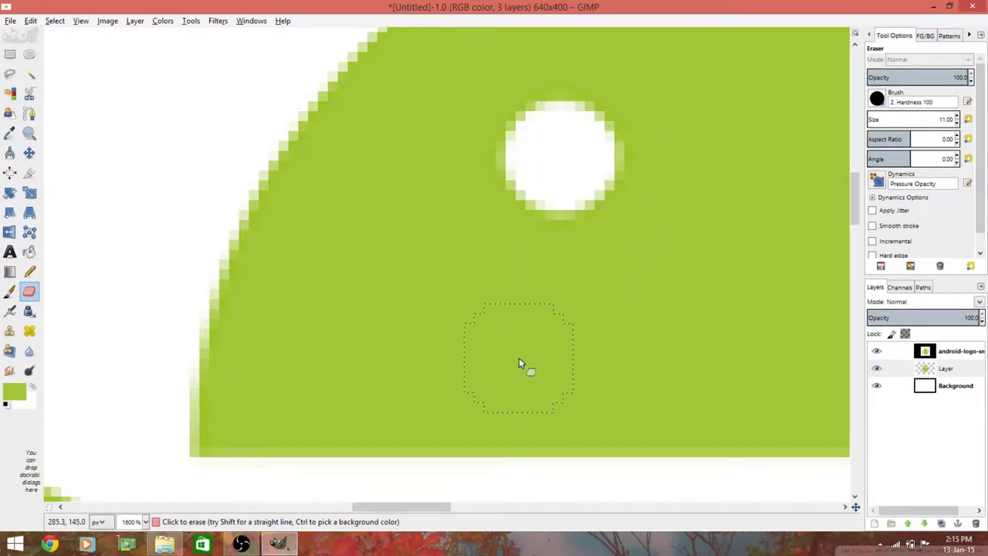
Step: Erase both eyes, hide the android-logo layer and make the rebuilt layer active
{"action": "mouse_move", "coordinate": [405, 509]}
{"action": "left_mouse_down"}
{"action": "mouse_move", "coordinate": [482, 509]}
{"action": "mouse_move", "coordinate": [510, 284]}
{"action": "mouse_move", "coordinate": [489, 319]}
{"action": "left_mouse_up"}
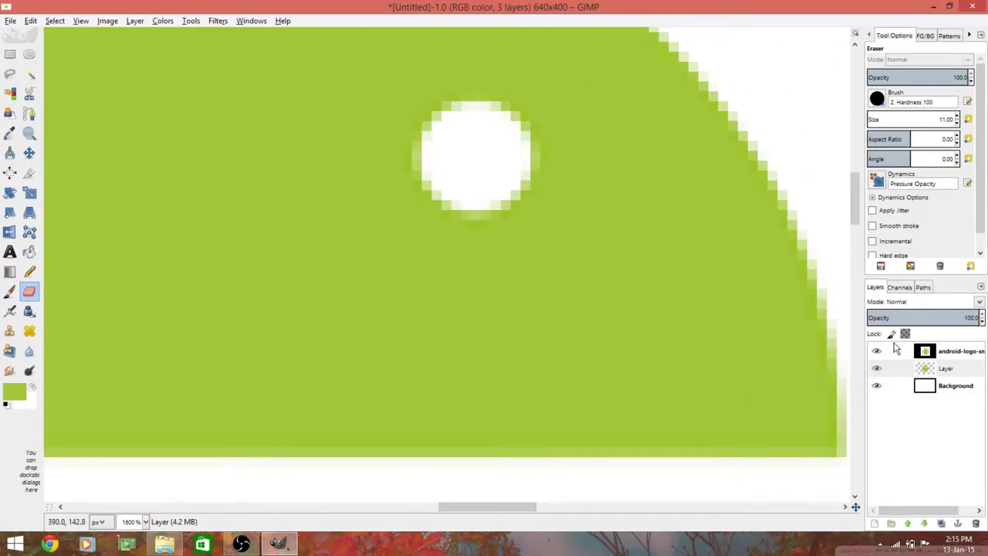
{"action": "left_click", "coordinate": [888, 368]}
{"action": "left_click", "coordinate": [876, 351]}
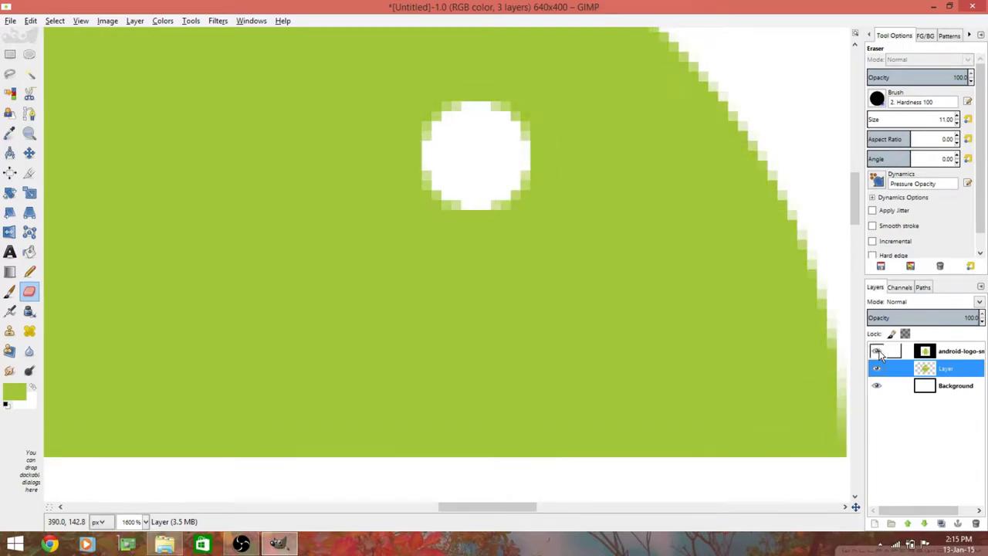
{"action": "mouse_move", "coordinate": [506, 507]}
{"action": "left_mouse_down"}
{"action": "mouse_move", "coordinate": [410, 510]}
{"action": "mouse_move", "coordinate": [464, 511]}
{"action": "left_mouse_up"}
Step: Zoom in on the original logo's left antenna and measure its thickness
{"action": "key", "text": "1"}
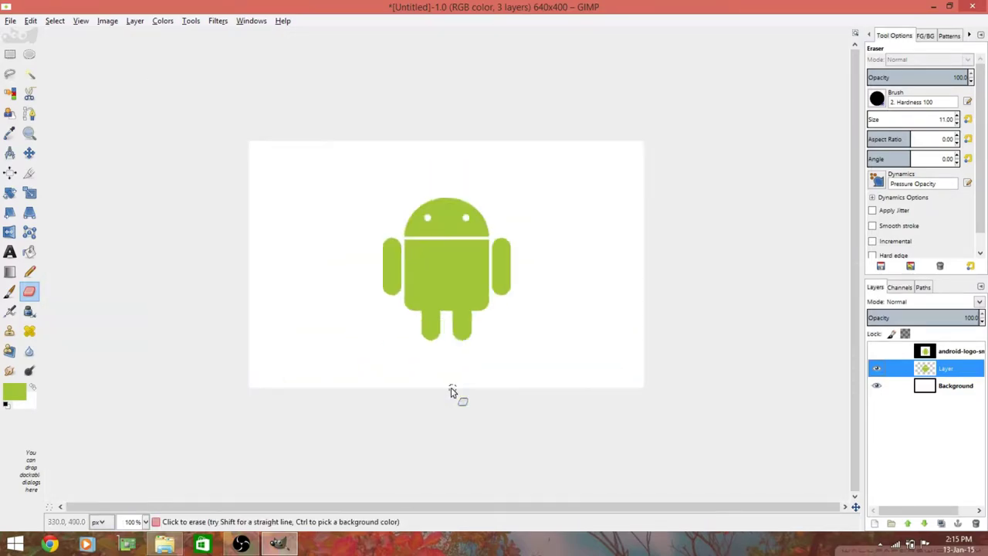
{"action": "key", "text": "2"}
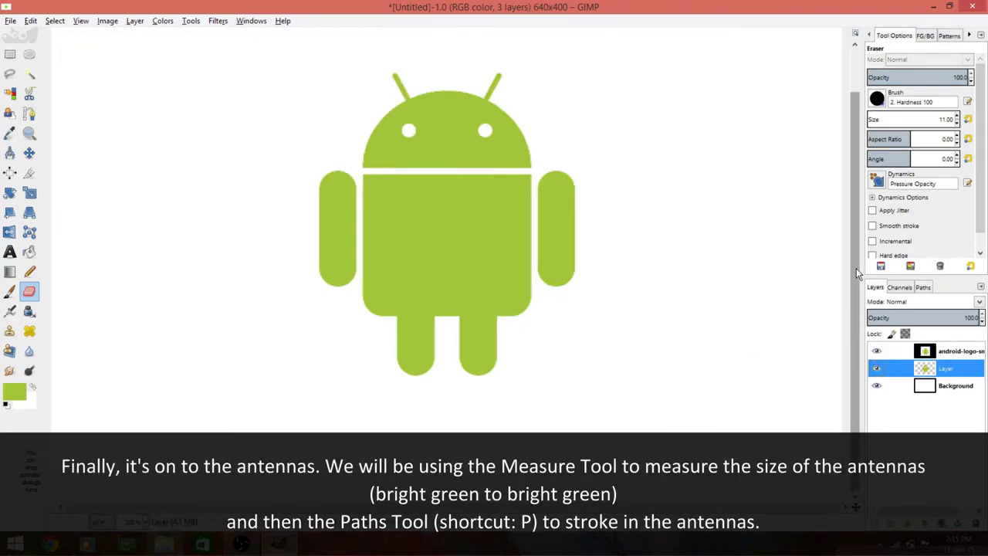
{"action": "left_click", "coordinate": [9, 153]}
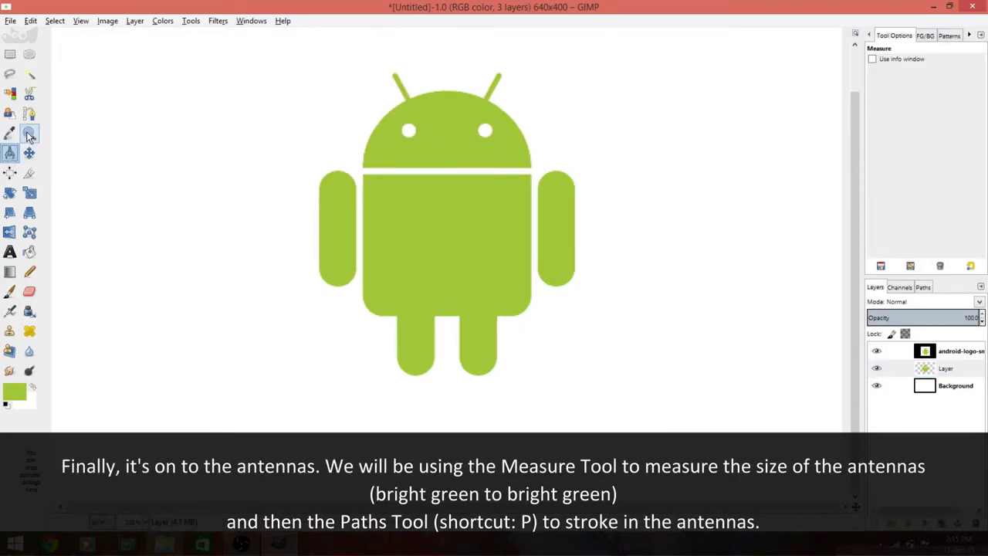
{"action": "left_click", "coordinate": [28, 134]}
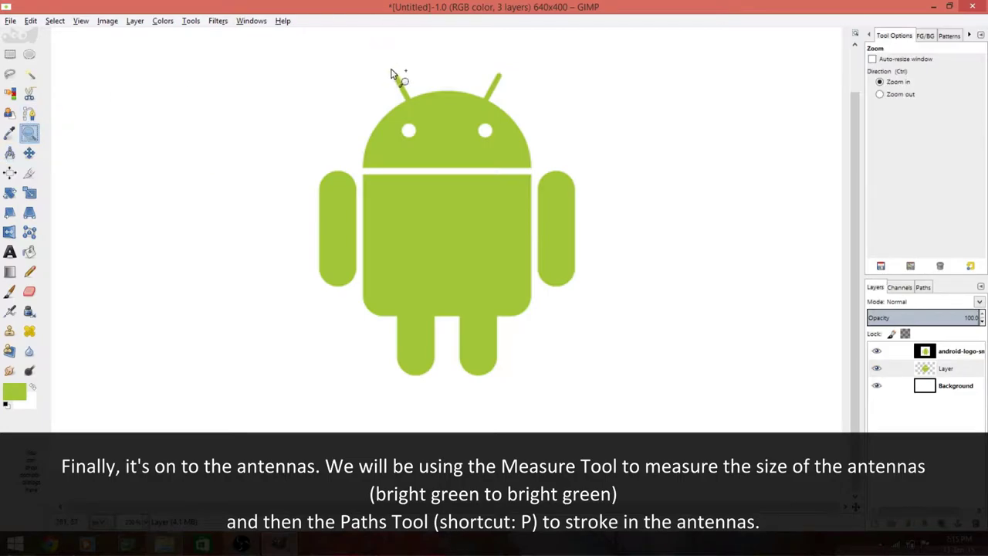
{"action": "left_click_drag", "start_coordinate": [391, 74], "coordinate": [420, 104]}
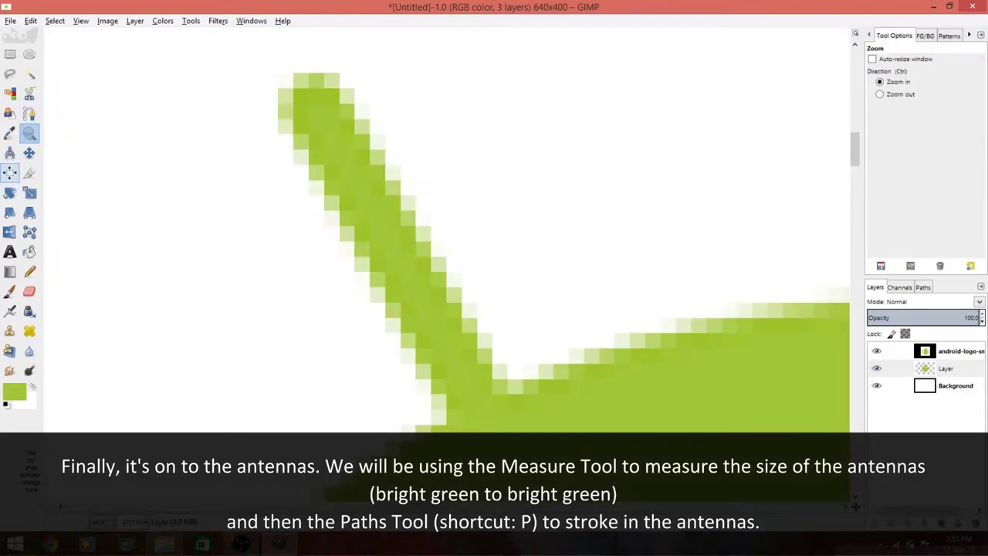
{"action": "left_click", "coordinate": [10, 153]}
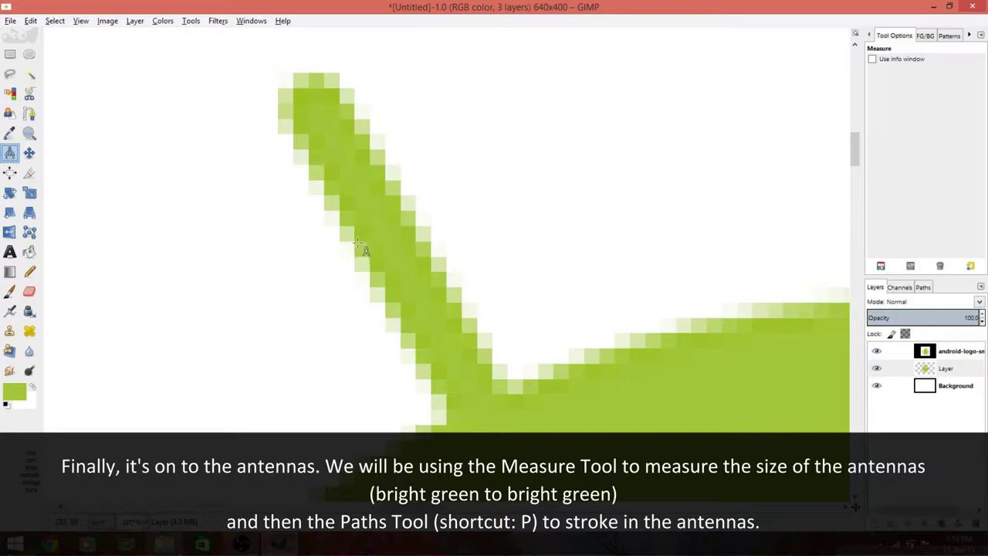
{"action": "left_click_drag", "start_coordinate": [355, 240], "coordinate": [398, 211]}
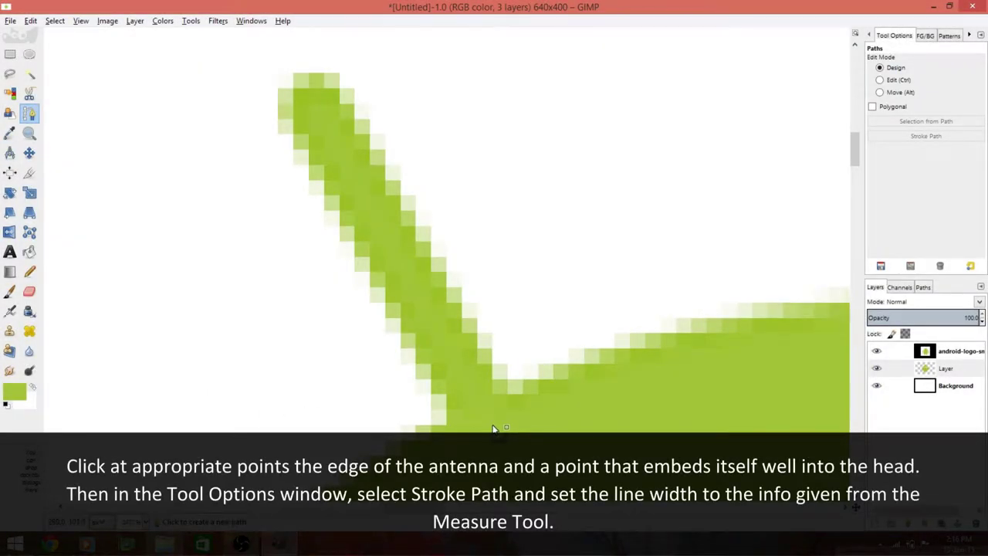
Step: Stroke a path from inside the head to the left antenna tip with a 4 px green line
{"action": "left_click", "coordinate": [493, 428]}
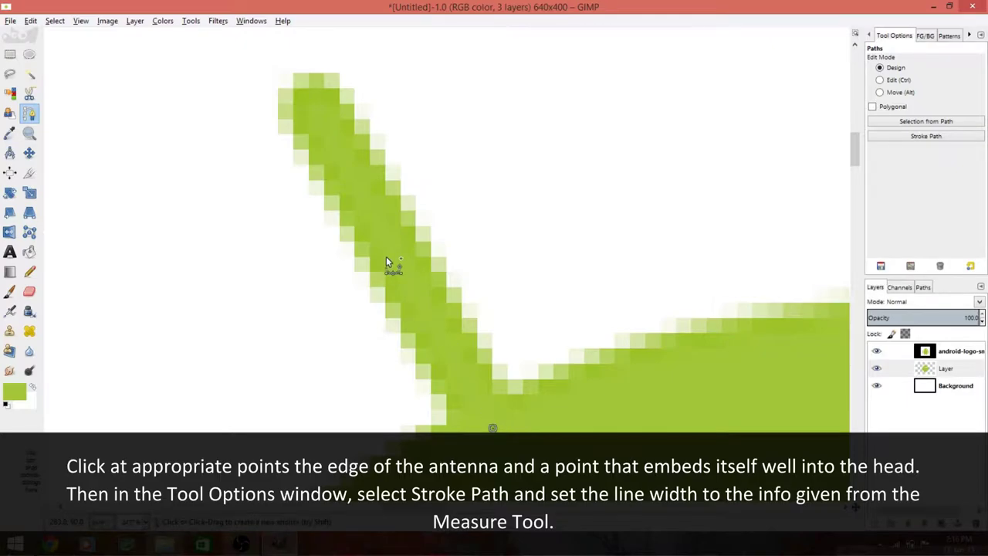
{"action": "left_click", "coordinate": [294, 89]}
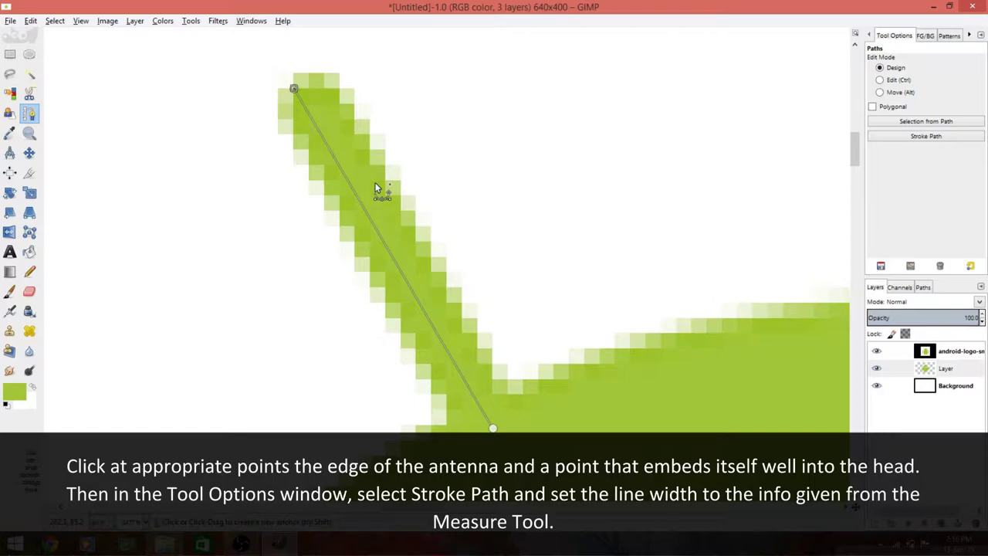
{"action": "left_click", "coordinate": [892, 139]}
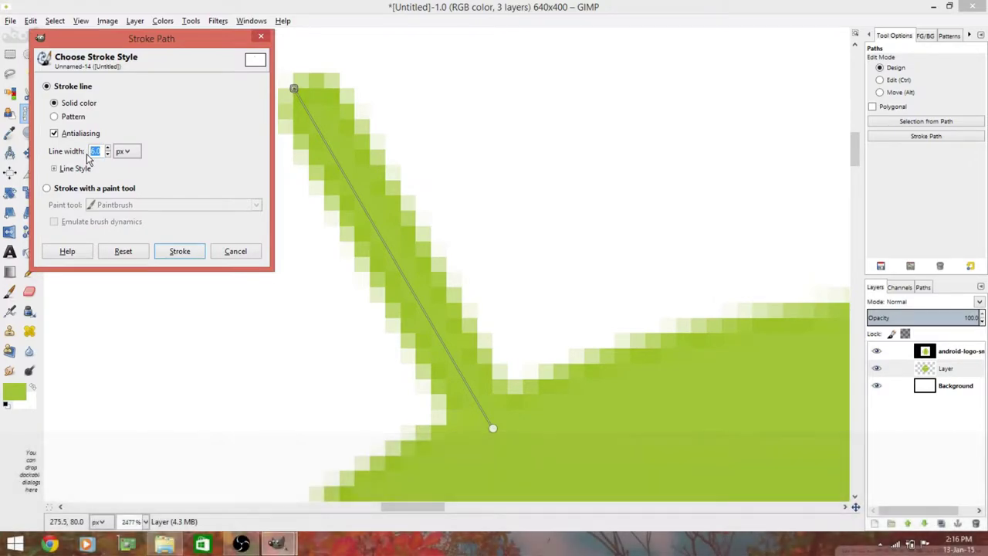
{"action": "left_click", "coordinate": [180, 251]}
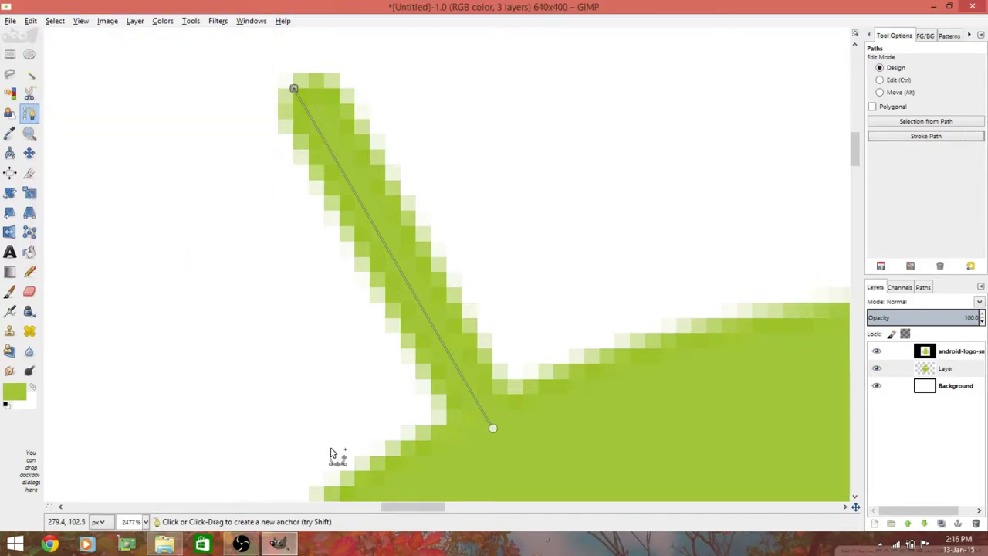
{"action": "left_click_drag", "start_coordinate": [397, 507], "coordinate": [475, 508]}
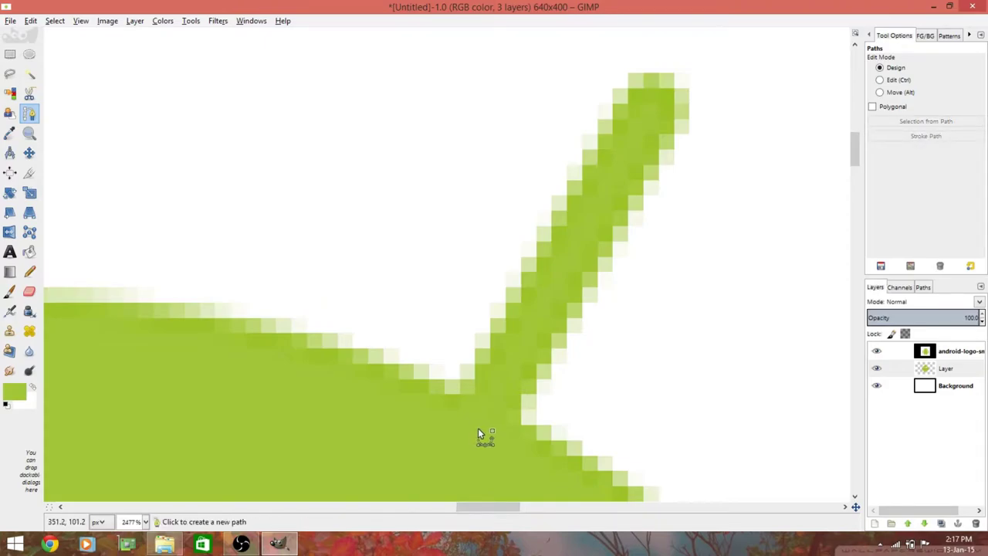
Step: Stroke the right antenna path in 4 px green, then hide the original logo layer
{"action": "left_click", "coordinate": [479, 427]}
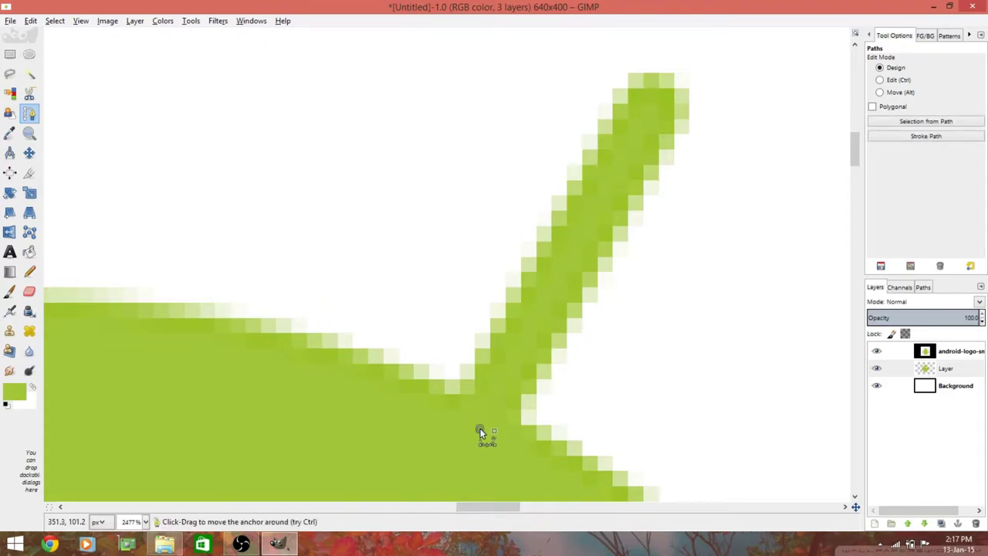
{"action": "left_click", "coordinate": [673, 91]}
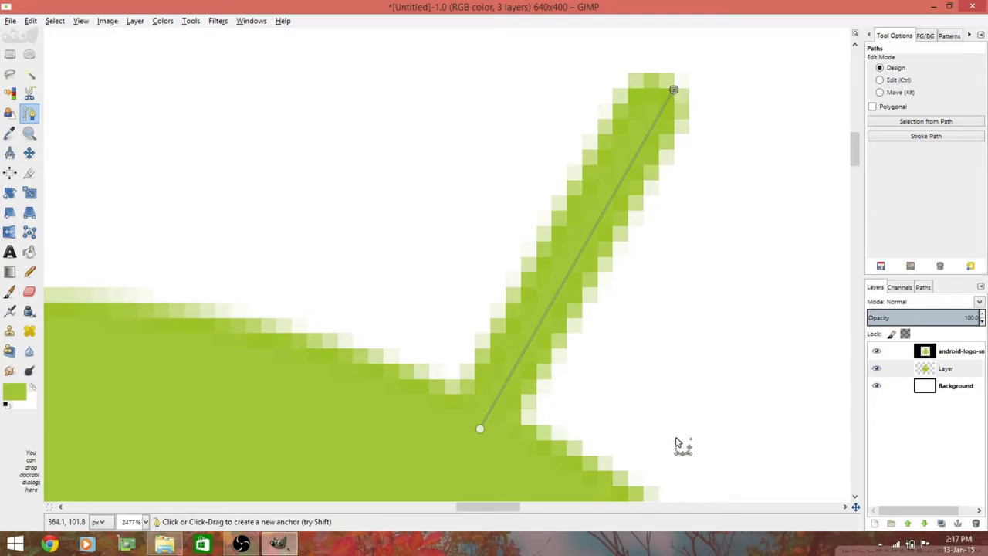
{"action": "left_click", "coordinate": [943, 141]}
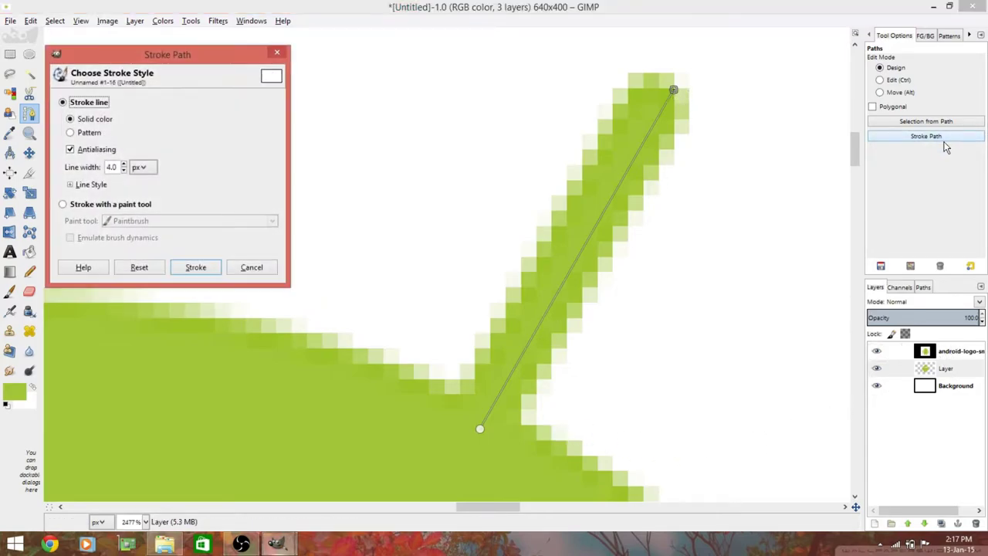
{"action": "left_click", "coordinate": [192, 269]}
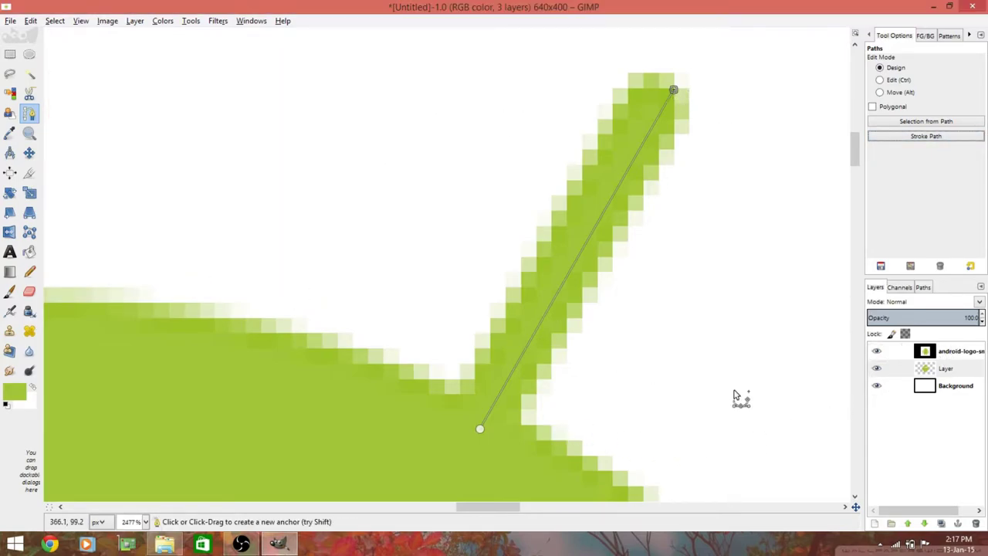
{"action": "left_click", "coordinate": [878, 355]}
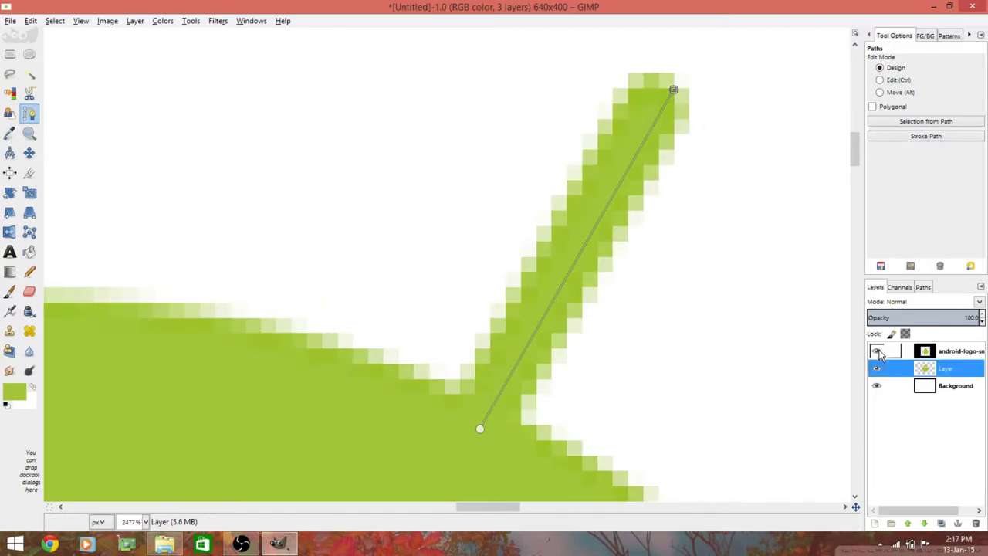
{"action": "left_click", "coordinate": [876, 352]}
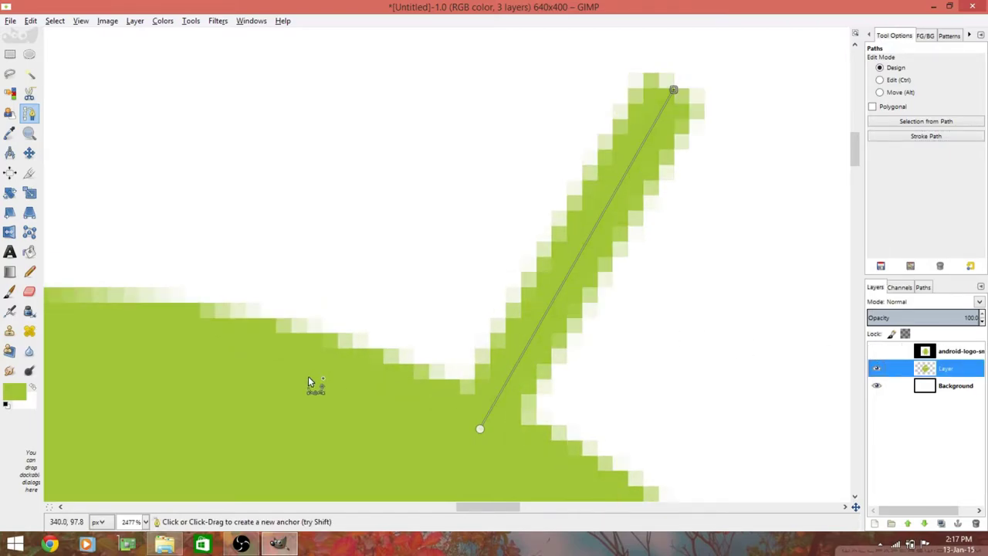
{"action": "scroll", "coordinate": [308, 378], "scroll_direction": "down", "scroll_amount": 10}
{"action": "scroll", "coordinate": [308, 378], "scroll_direction": "up", "scroll_amount": 3}
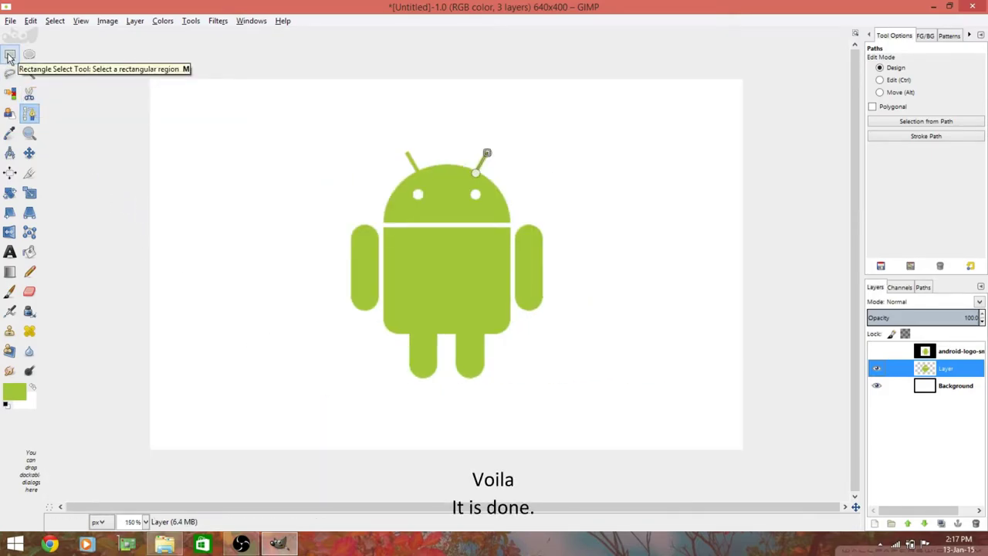
Step: Show the original logo, move the rebuilt robot left and the original logo right
{"action": "key", "text": "m"}
{"action": "left_click", "coordinate": [876, 353]}
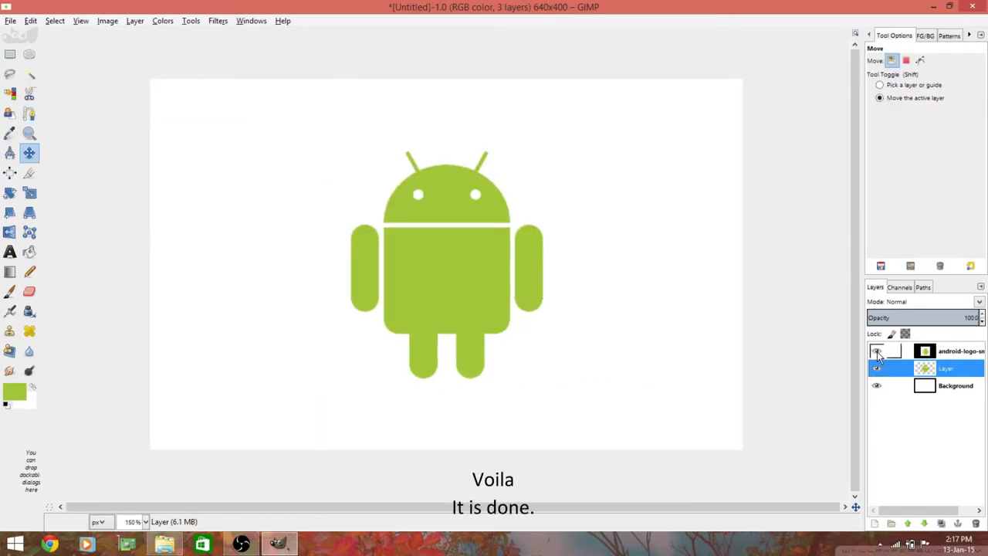
{"action": "left_click", "coordinate": [877, 352]}
{"action": "left_click", "coordinate": [876, 353]}
{"action": "left_click", "coordinate": [876, 353]}
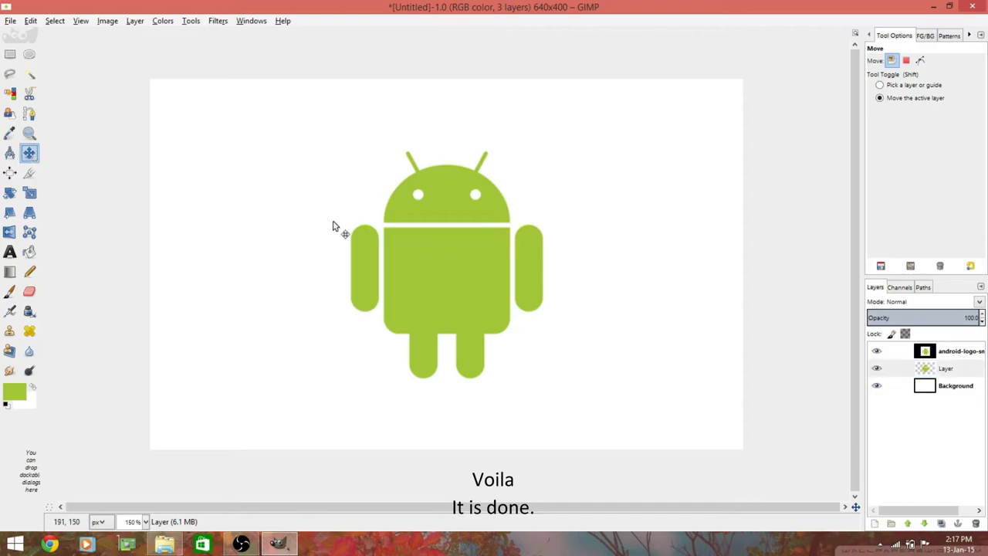
{"action": "mouse_move", "coordinate": [459, 288]}
{"action": "left_mouse_down"}
{"action": "mouse_move", "coordinate": [273, 279]}
{"action": "mouse_move", "coordinate": [292, 279]}
{"action": "left_mouse_up"}
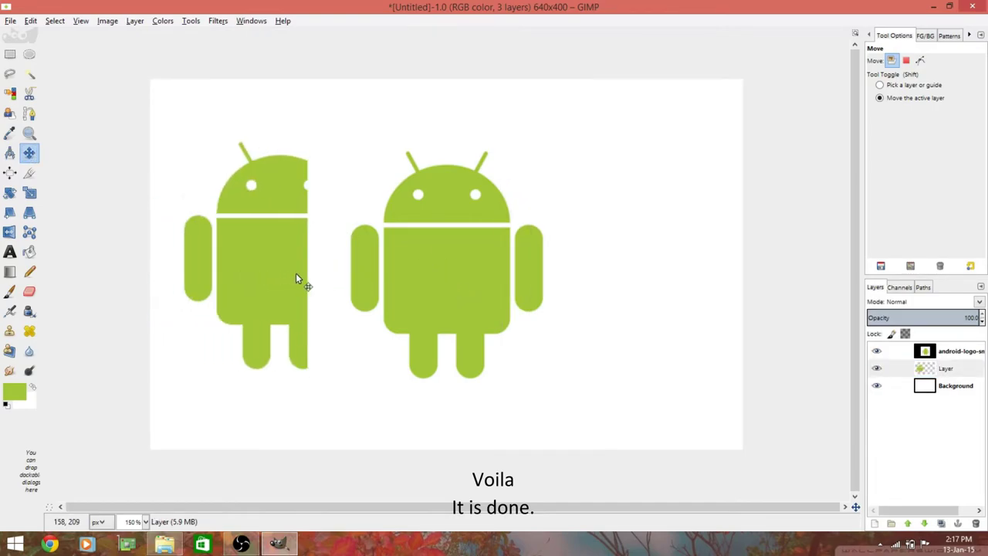
{"action": "left_click", "coordinate": [941, 357]}
{"action": "left_click_drag", "start_coordinate": [497, 275], "coordinate": [592, 268]}
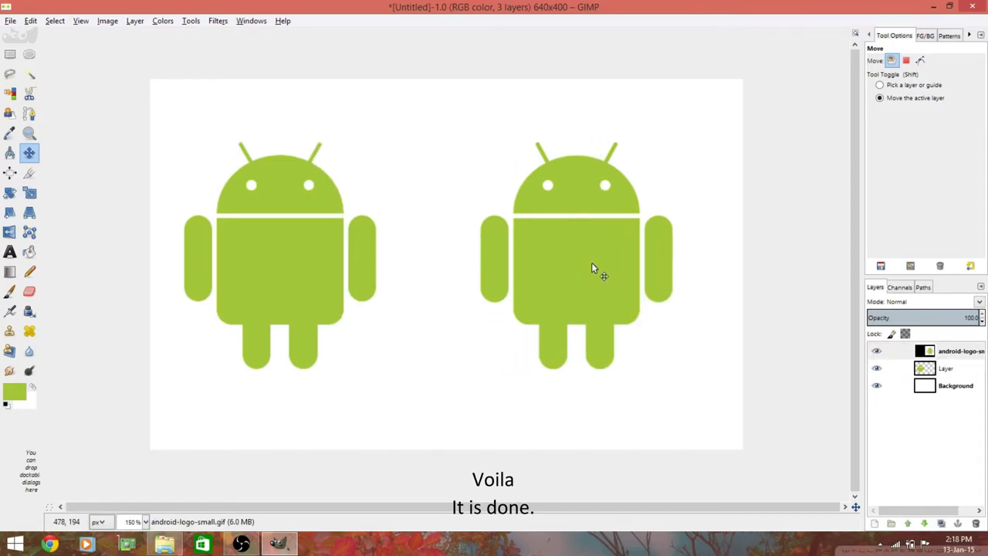